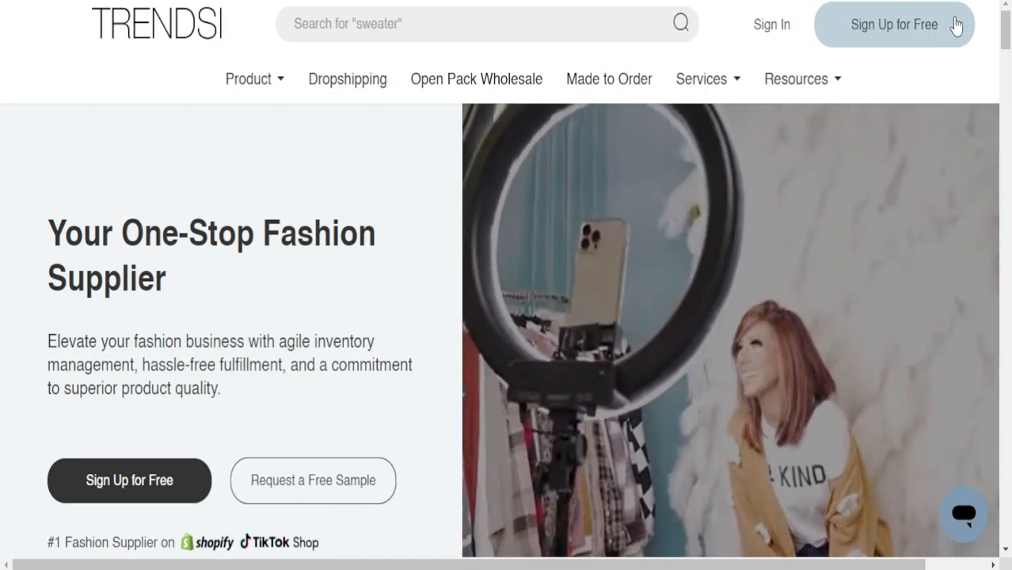
Open the sign-up dialog from the header's 'Sign Up for Free' button
{"action": "left_click", "coordinate": [887, 25]}
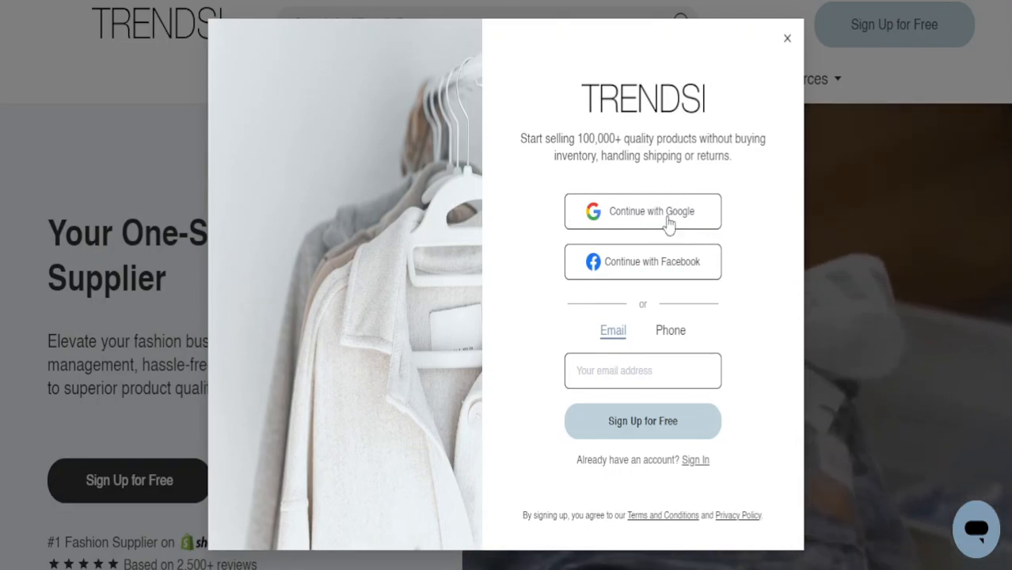
Register with Google, choosing the account and approving sharing its details with Trendsi
{"action": "left_click", "coordinate": [673, 334]}
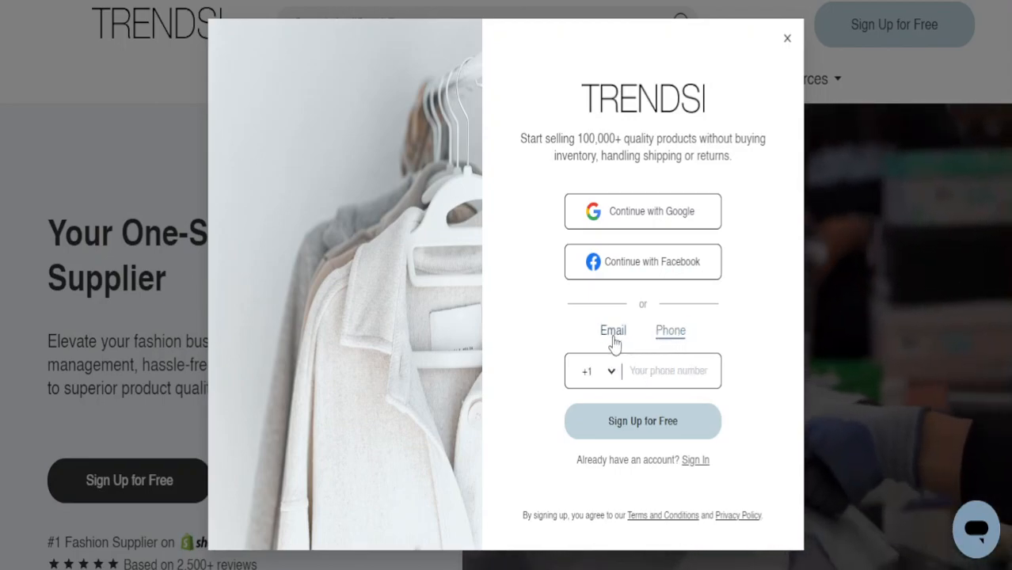
{"action": "left_click", "coordinate": [616, 333]}
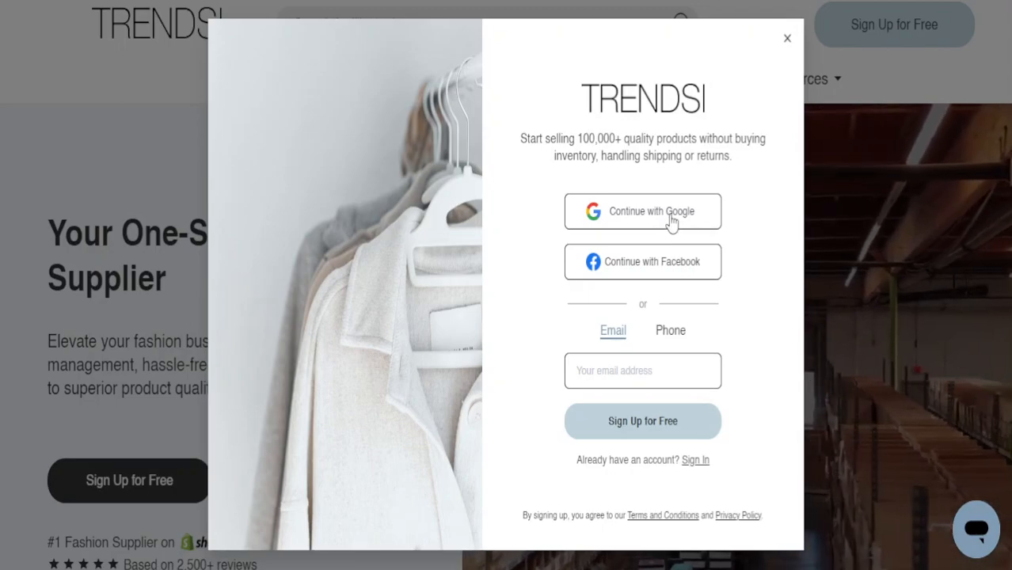
{"action": "left_click", "coordinate": [670, 215]}
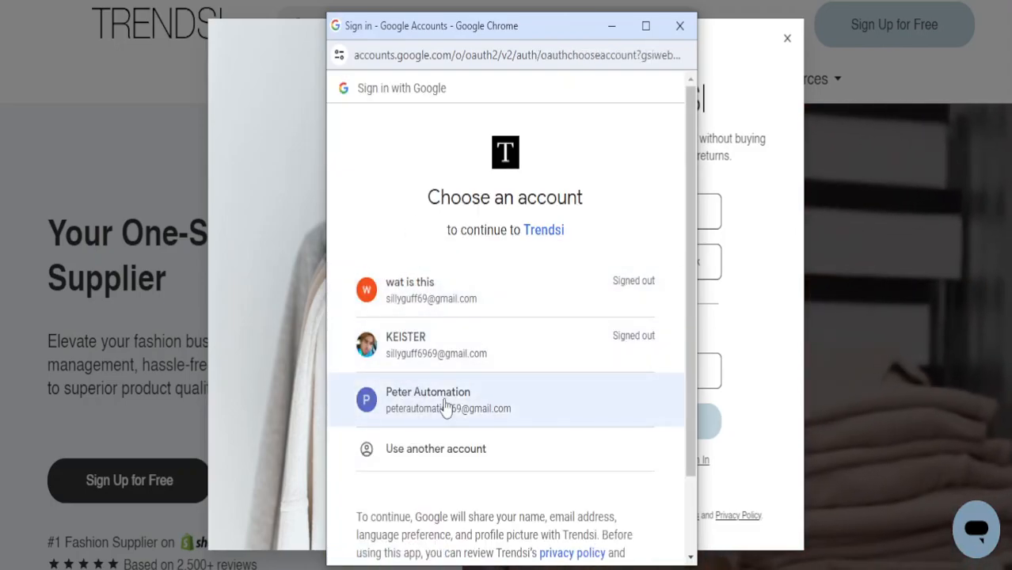
{"action": "left_click", "coordinate": [445, 406]}
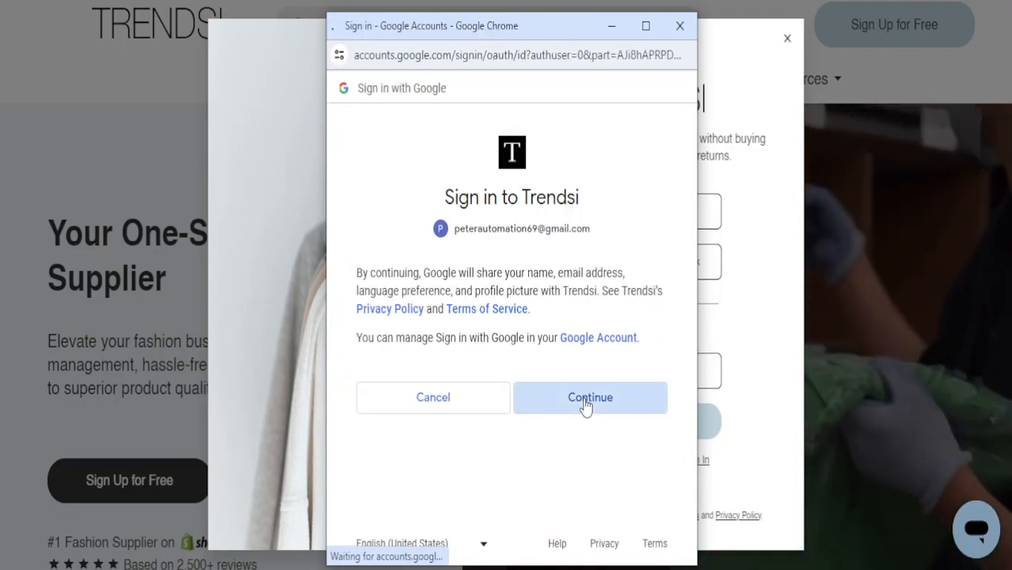
{"action": "left_click", "coordinate": [601, 396]}
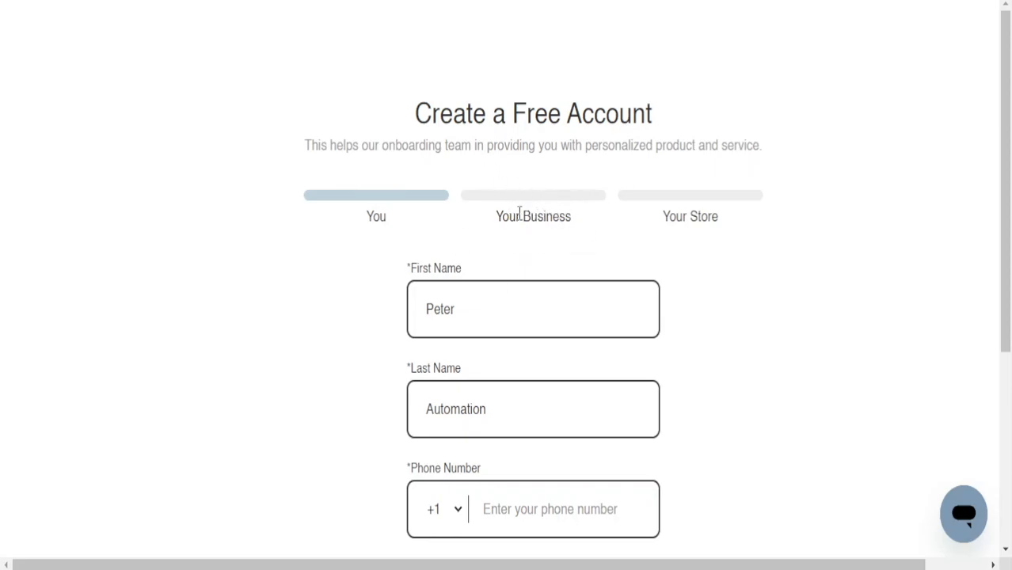
Replace the prefilled first and last name with the account holder's name
{"action": "scroll", "coordinate": [681, 220], "scroll_direction": "down", "scroll_amount": 4}
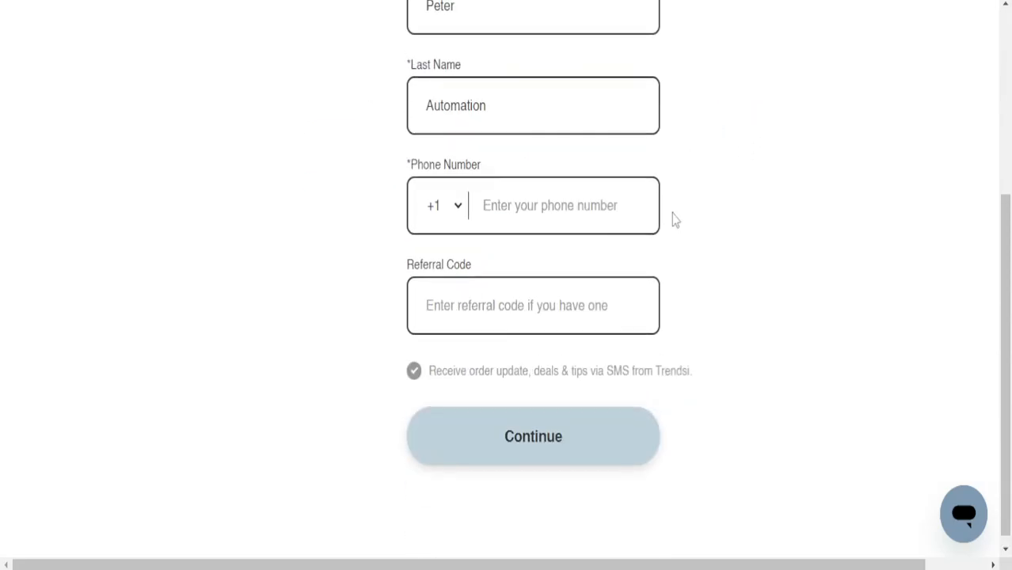
{"action": "scroll", "coordinate": [670, 220], "scroll_direction": "up", "scroll_amount": 4}
{"action": "double_click", "coordinate": [490, 307]}
{"action": "type", "text": "Ne"}
{"action": "double_click", "coordinate": [554, 405]}
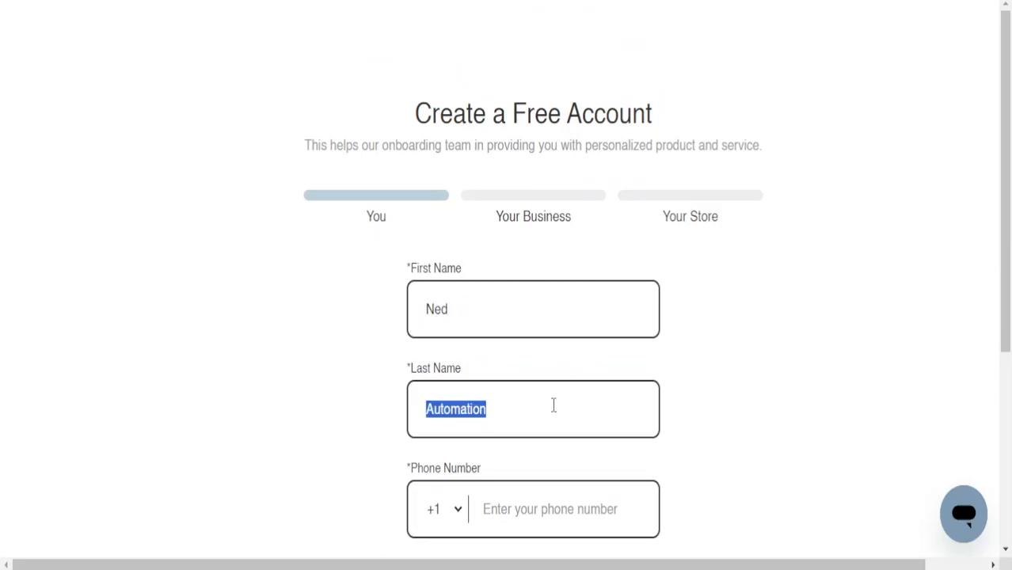
{"action": "type", "text": "Tech"}
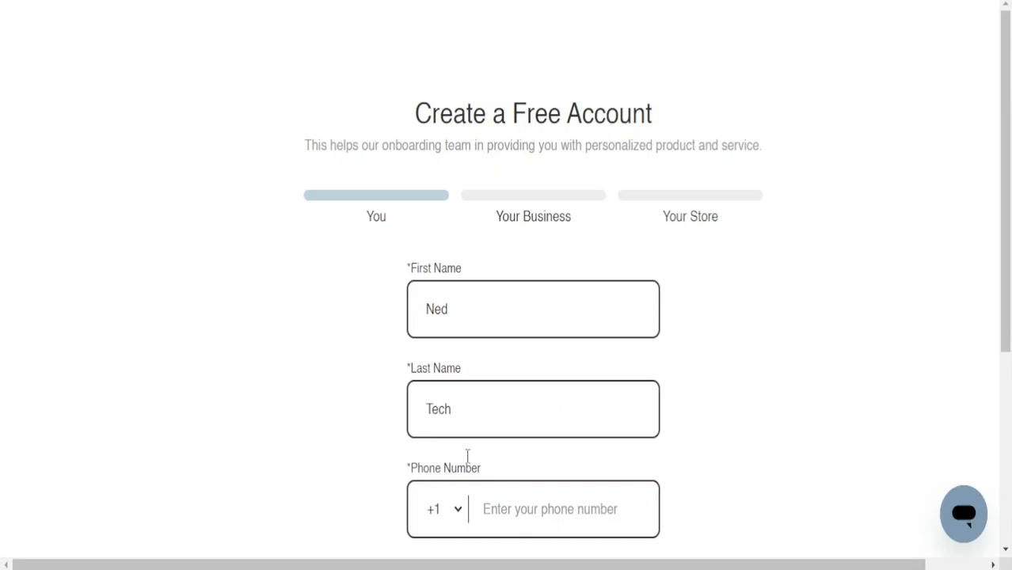
Add a phone number with Bulgaria's +359 code and submit the personal details
{"action": "left_click", "coordinate": [443, 507]}
{"action": "scroll", "coordinate": [472, 253], "scroll_direction": "down", "scroll_amount": 5}
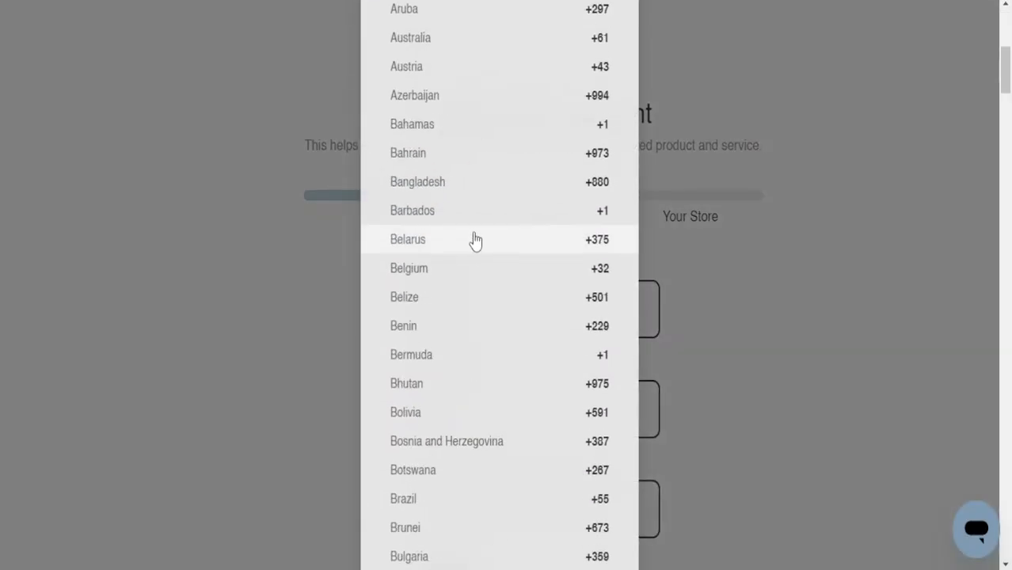
{"action": "scroll", "coordinate": [485, 340], "scroll_direction": "down", "scroll_amount": 5}
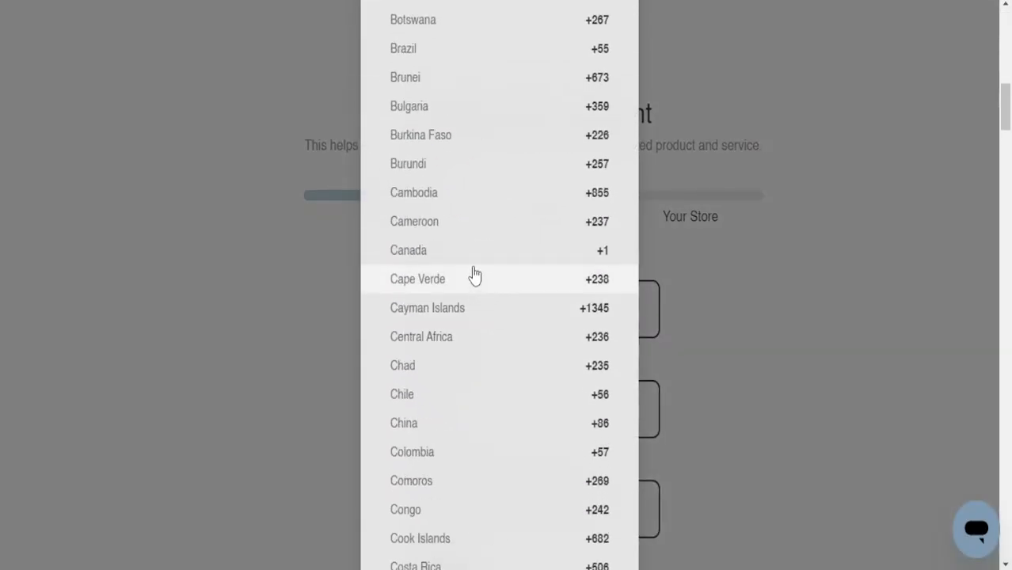
{"action": "left_click", "coordinate": [462, 107]}
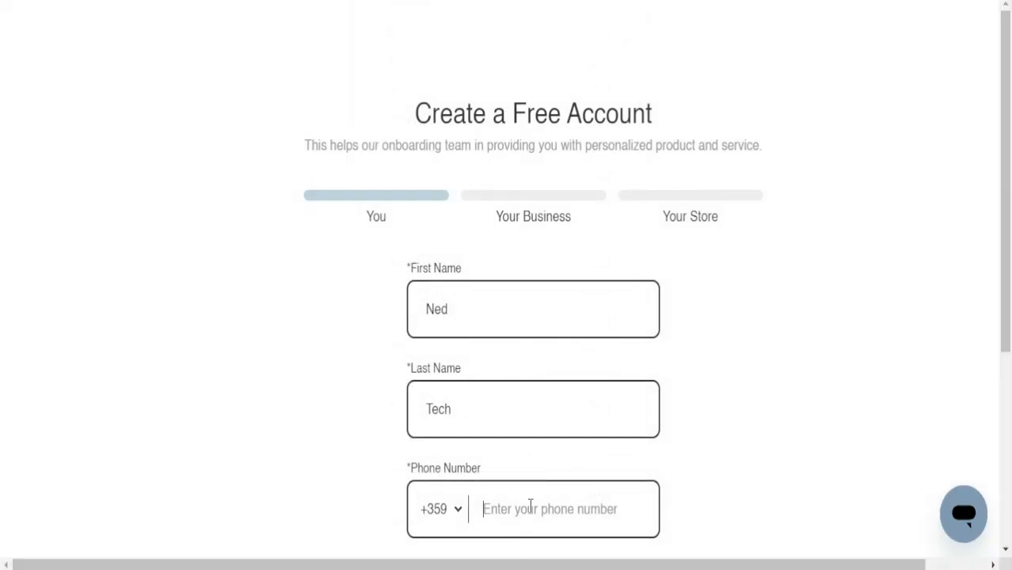
{"action": "scroll", "coordinate": [575, 452], "scroll_direction": "down", "scroll_amount": 4}
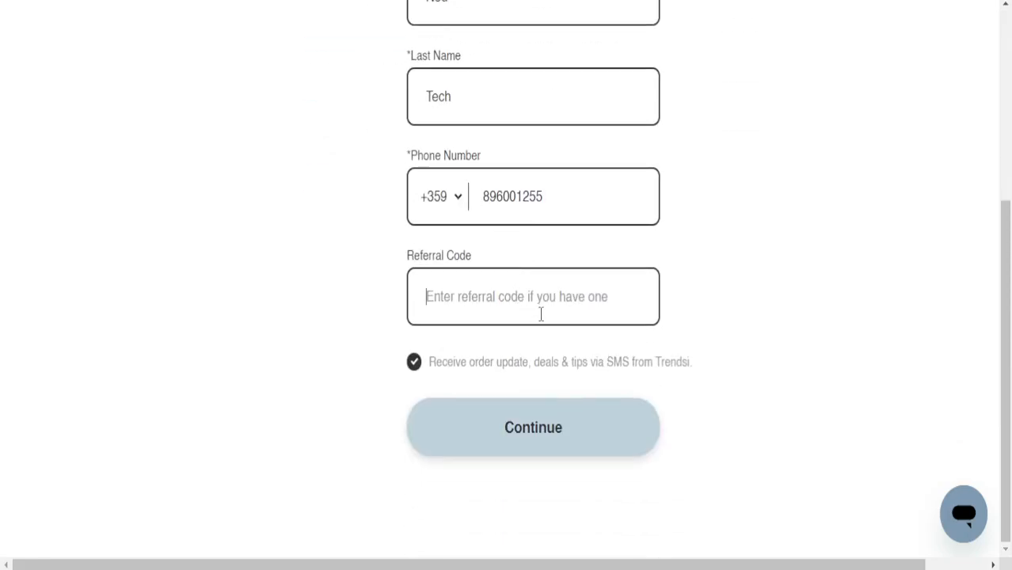
{"action": "left_click", "coordinate": [574, 296]}
{"action": "left_click", "coordinate": [533, 427]}
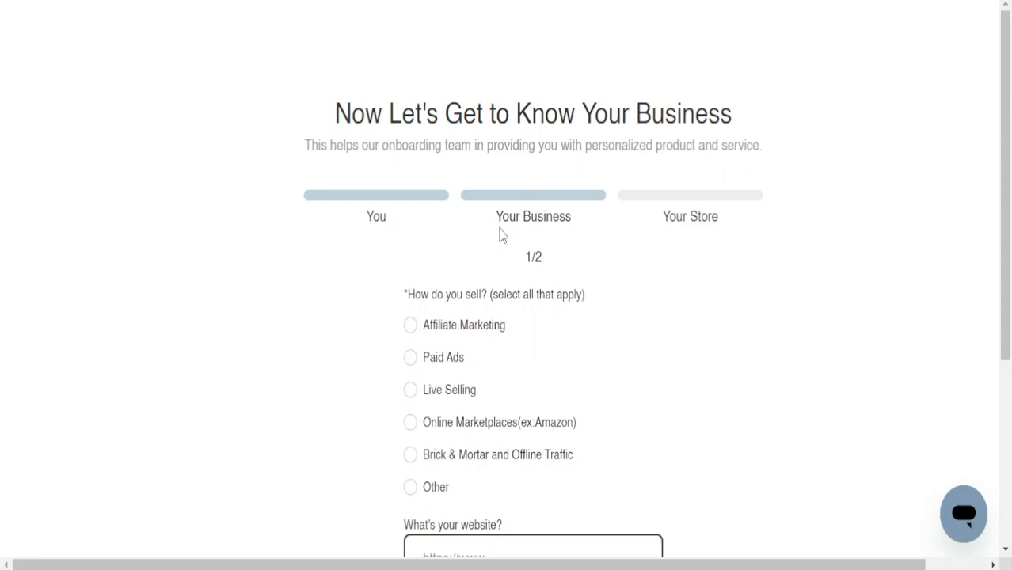
Tick Paid Ads and Affiliate Marketing as selling methods
{"action": "left_click_drag", "start_coordinate": [410, 294], "coordinate": [499, 285]}
{"action": "left_click", "coordinate": [480, 289]}
{"action": "left_click", "coordinate": [409, 358]}
{"action": "left_click", "coordinate": [410, 325]}
{"action": "scroll", "coordinate": [521, 300], "scroll_direction": "down", "scroll_amount": 4}
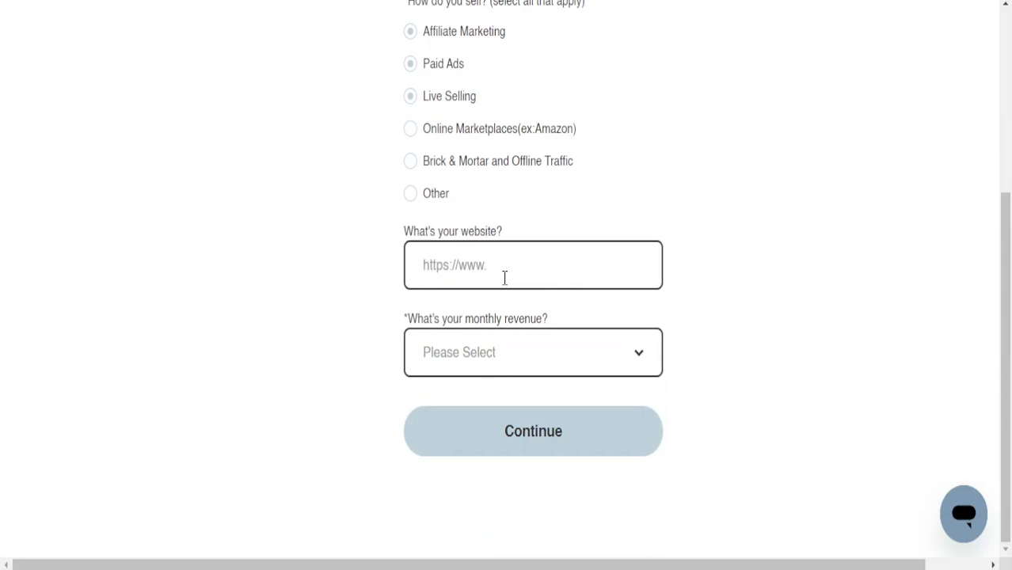
Enter the website, set monthly revenue to $4k - $40k, and continue
{"action": "type", "text": "www.nedtech123123.com"}
{"action": "left_click", "coordinate": [565, 351]}
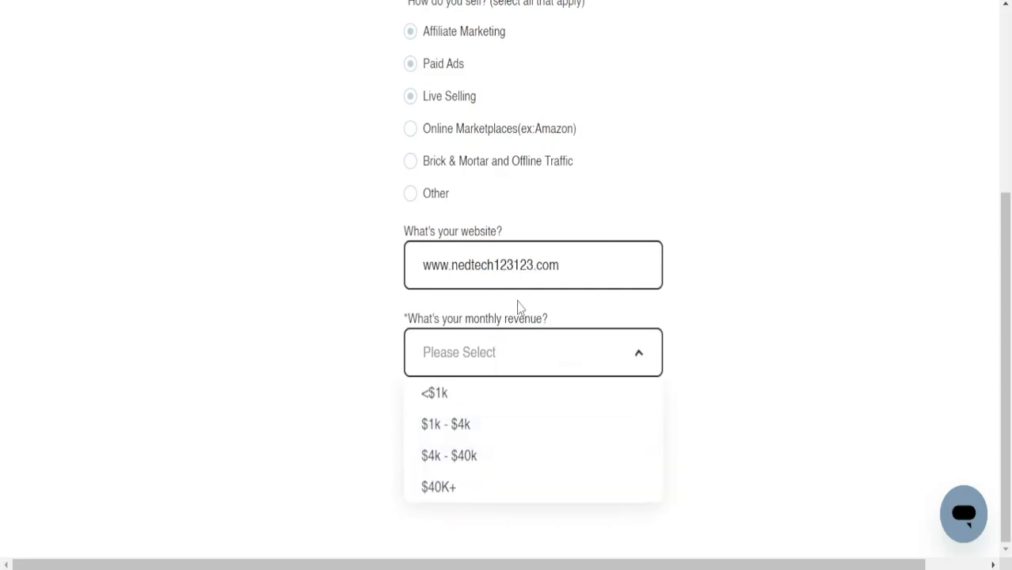
{"action": "left_click", "coordinate": [485, 453]}
{"action": "left_click", "coordinate": [517, 354]}
{"action": "left_click", "coordinate": [472, 425]}
{"action": "left_click", "coordinate": [535, 451]}
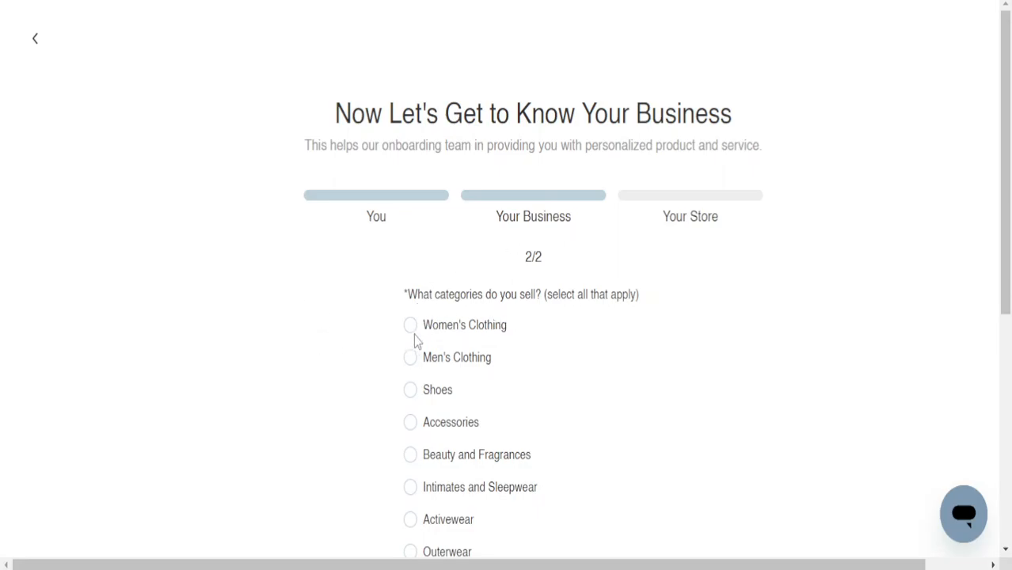
Tick Men's Clothing, Shoes and Outerwear as product categories sold
{"action": "left_click", "coordinate": [410, 358]}
{"action": "left_click", "coordinate": [411, 392]}
{"action": "scroll", "coordinate": [531, 356], "scroll_direction": "down", "scroll_amount": 5}
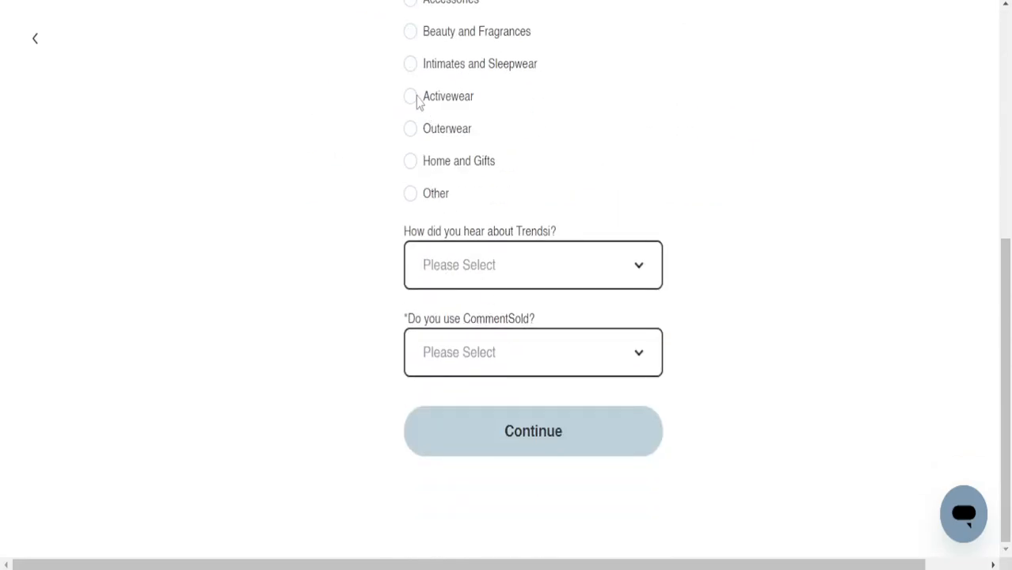
{"action": "left_click", "coordinate": [411, 129]}
Answer Google Search for how you found Trendsi and No for CommentSold
{"action": "left_click", "coordinate": [542, 266]}
{"action": "left_click", "coordinate": [538, 264]}
{"action": "left_click", "coordinate": [542, 268]}
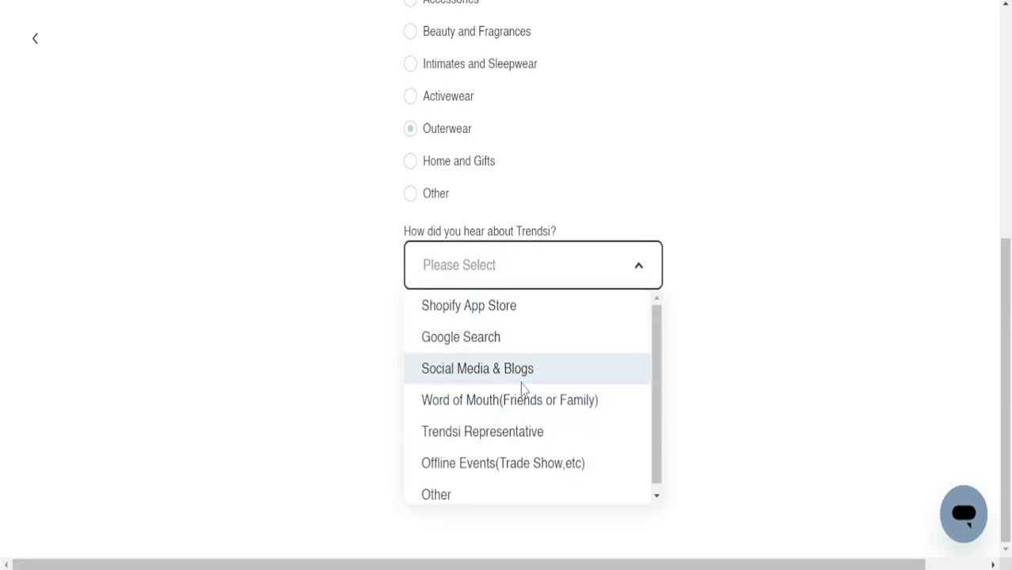
{"action": "left_click", "coordinate": [526, 344]}
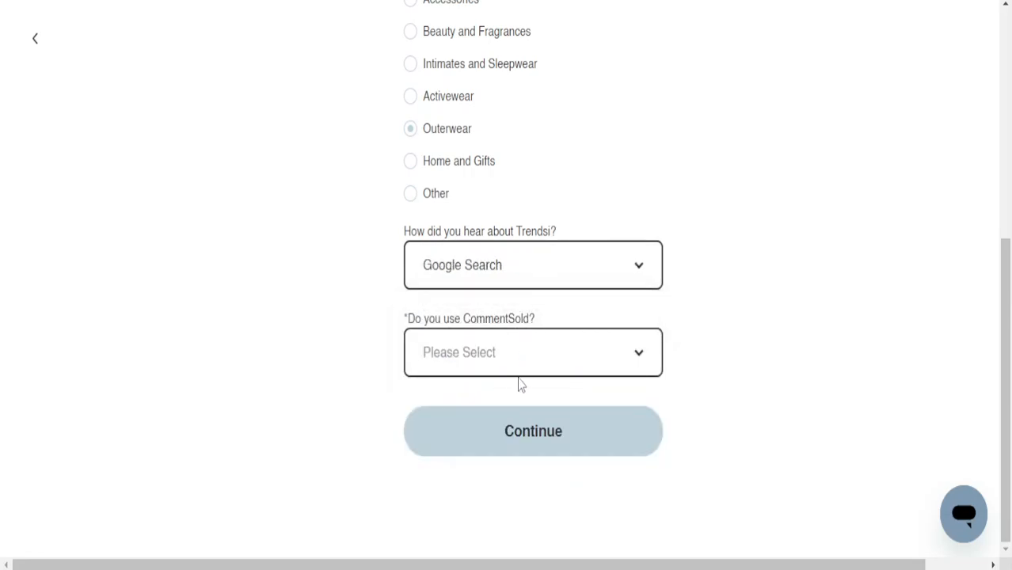
{"action": "left_click", "coordinate": [532, 365]}
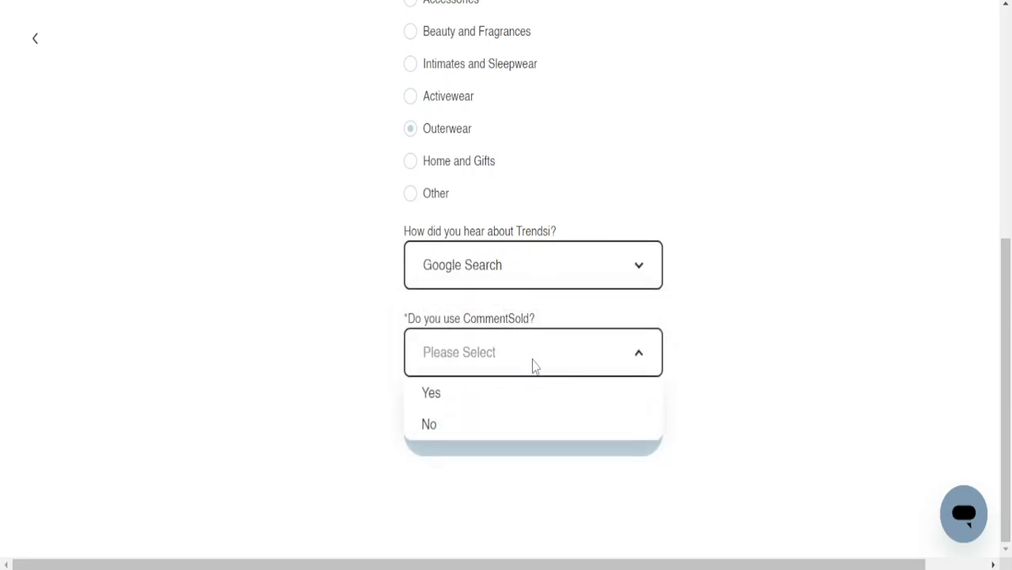
{"action": "left_click", "coordinate": [465, 427]}
Submit the business details page and look over the Connect your store page
{"action": "left_click", "coordinate": [506, 427]}
{"action": "scroll", "coordinate": [546, 341], "scroll_direction": "up", "scroll_amount": 2}
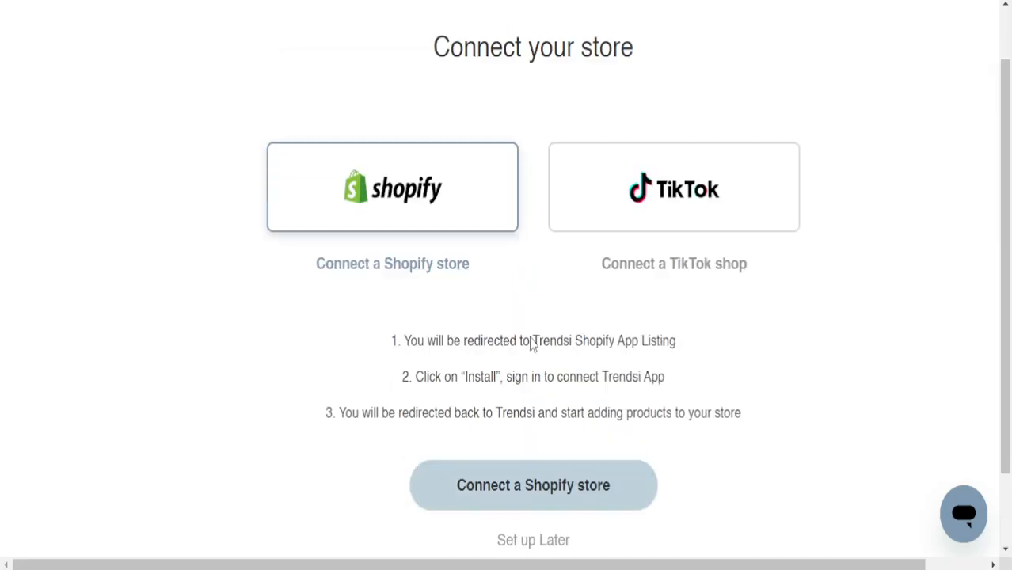
{"action": "scroll", "coordinate": [533, 348], "scroll_direction": "down", "scroll_amount": 1}
{"action": "scroll", "coordinate": [533, 349], "scroll_direction": "down", "scroll_amount": 2}
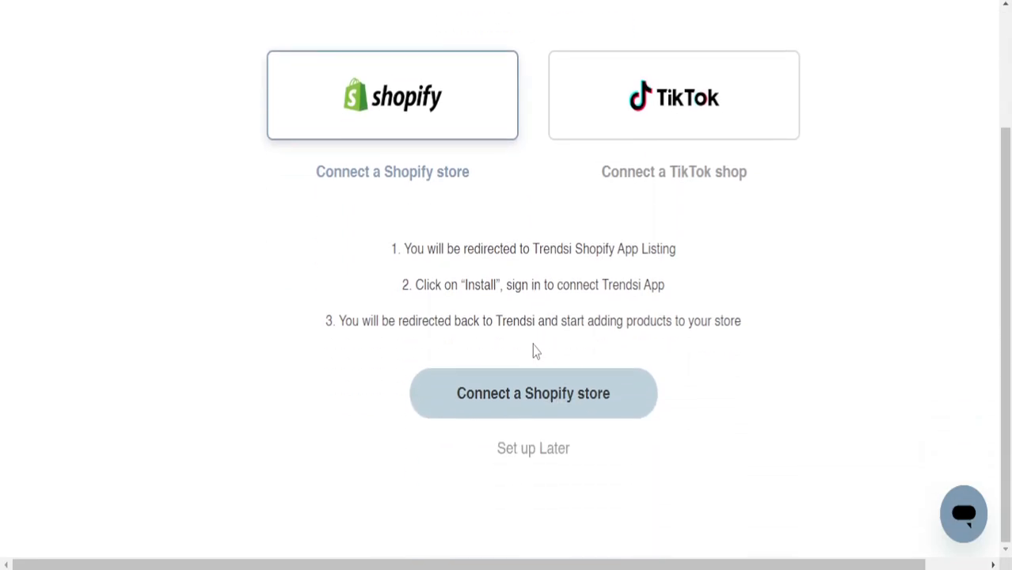
{"action": "scroll", "coordinate": [536, 358], "scroll_direction": "up", "scroll_amount": 2}
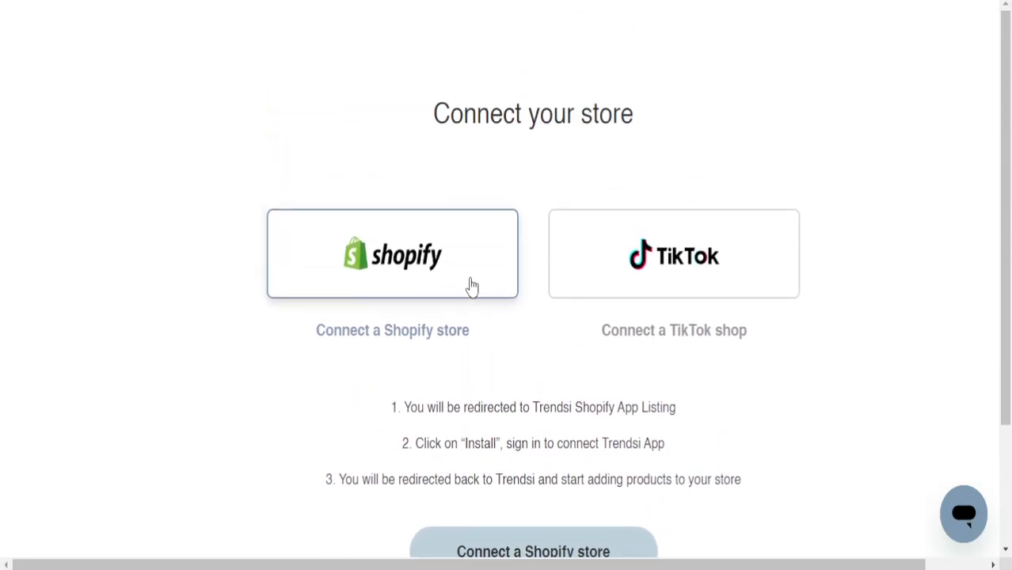
Preview the TikTok and Shopify options, then skip store setup and the welcome message
{"action": "left_click", "coordinate": [707, 258]}
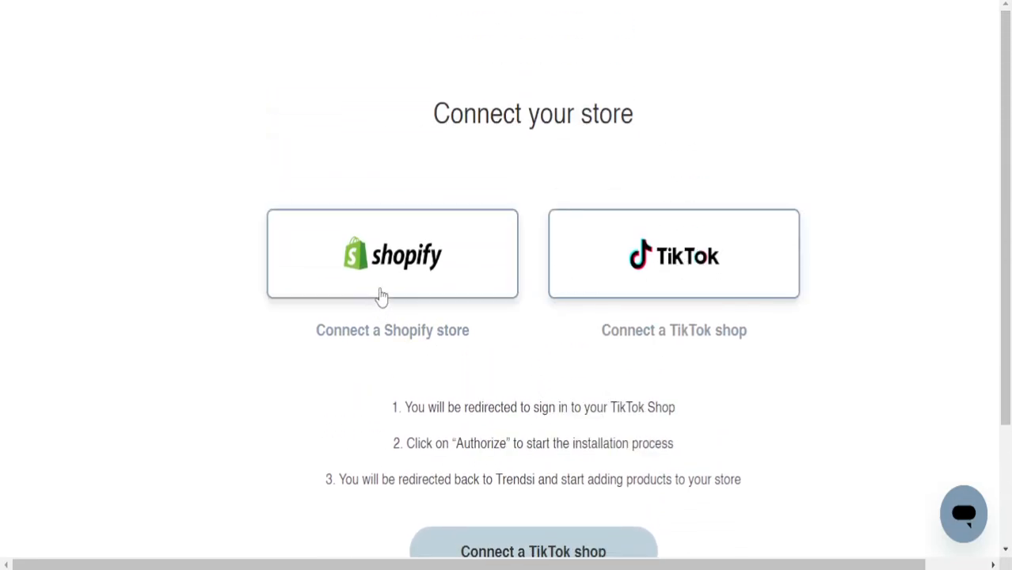
{"action": "left_click", "coordinate": [379, 294]}
{"action": "scroll", "coordinate": [551, 289], "scroll_direction": "down", "scroll_amount": 2}
{"action": "left_click", "coordinate": [552, 449]}
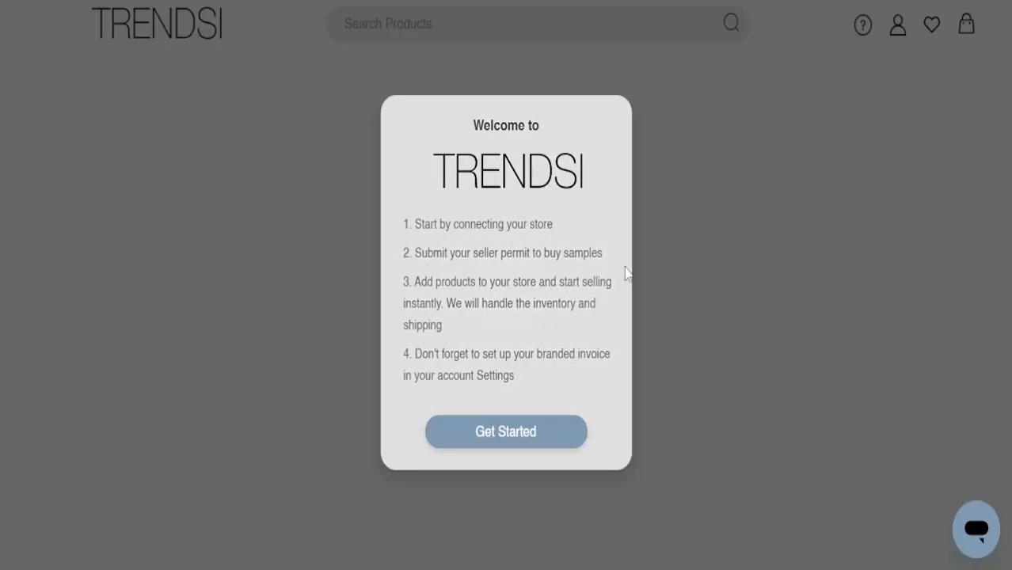
{"action": "left_click", "coordinate": [545, 440]}
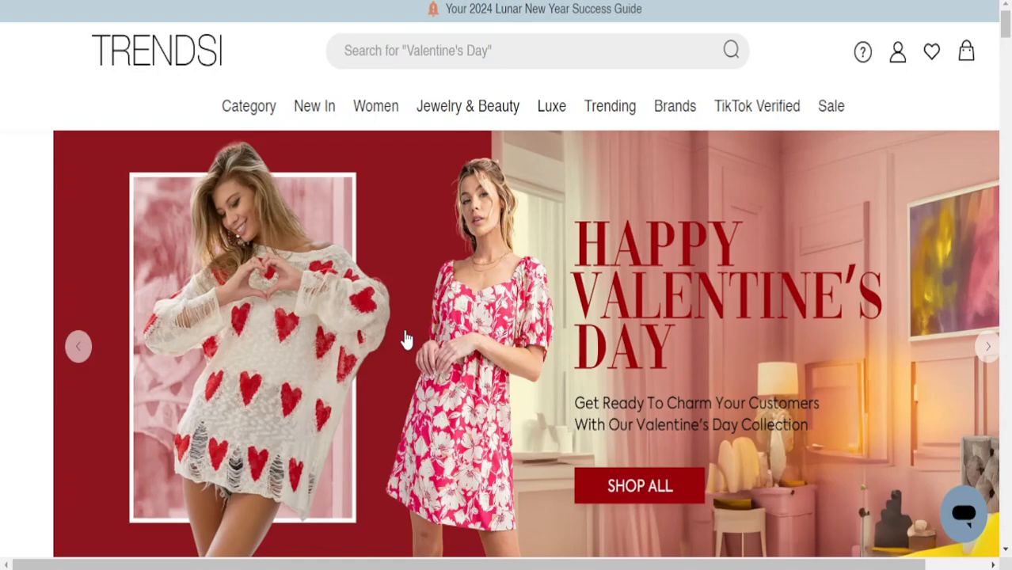
Open the Happy Valentine's Day banner image in a new tab and view it
{"action": "scroll", "coordinate": [405, 339], "scroll_direction": "down", "scroll_amount": 4}
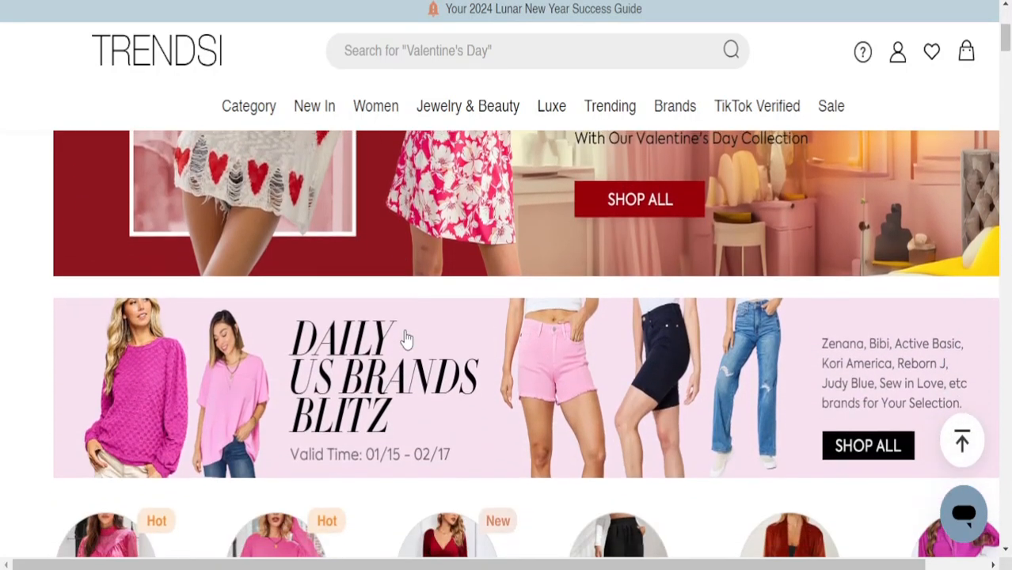
{"action": "scroll", "coordinate": [405, 339], "scroll_direction": "up", "scroll_amount": 4}
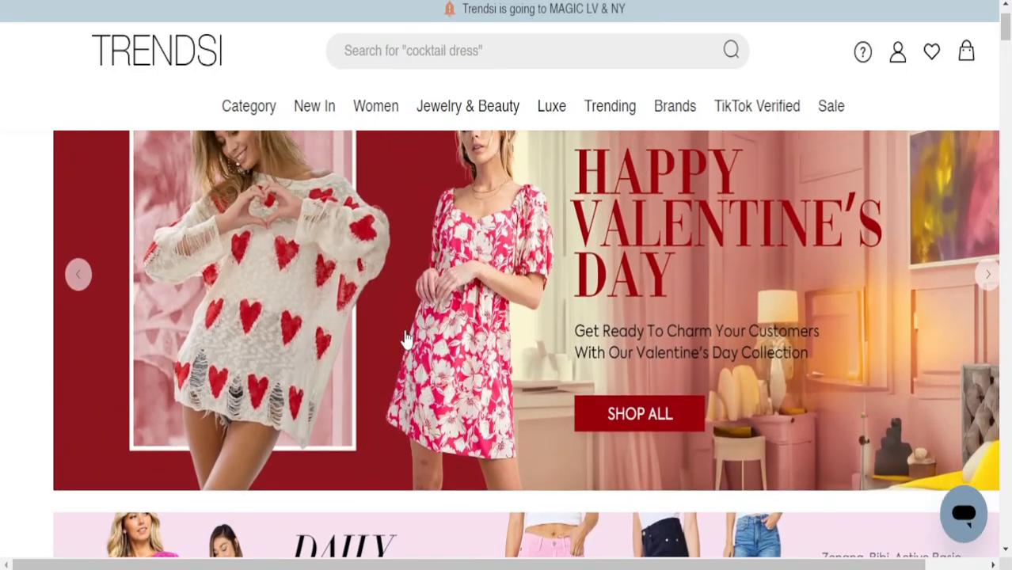
{"action": "scroll", "coordinate": [405, 339], "scroll_direction": "up", "scroll_amount": 1}
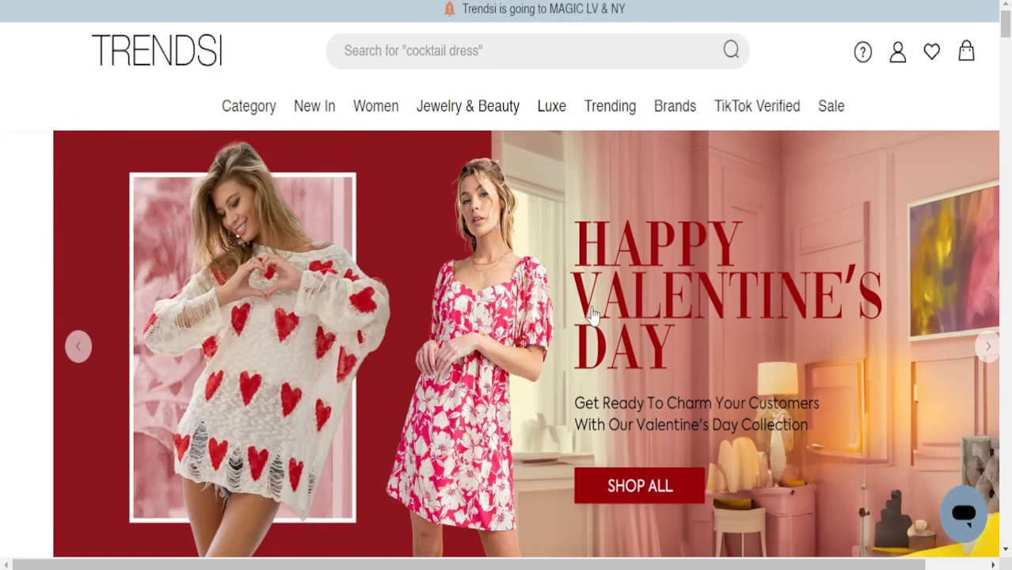
{"action": "right_click", "coordinate": [607, 354]}
{"action": "left_click", "coordinate": [651, 43]}
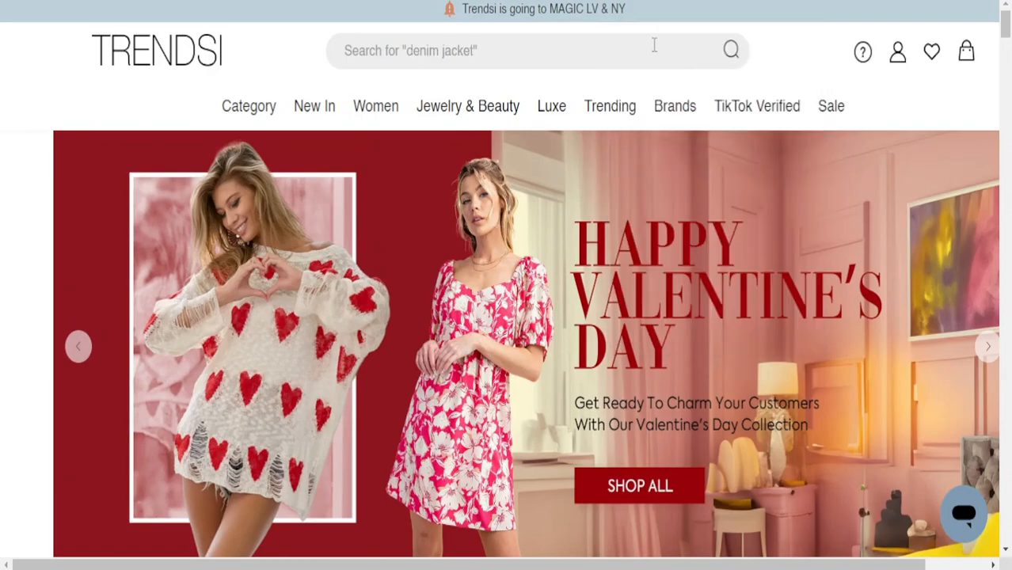
{"action": "key", "text": "ctrl+Tab"}
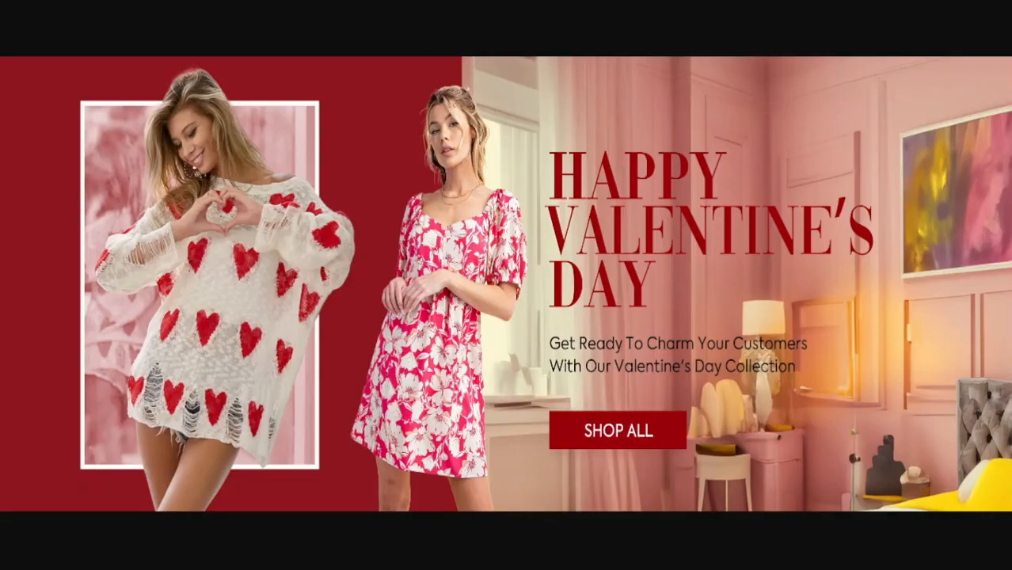
Back on the Trendsi tab, open the Valentine's Day collection and close the support chat
{"action": "key", "text": "ctrl+w"}
{"action": "left_click", "coordinate": [564, 382]}
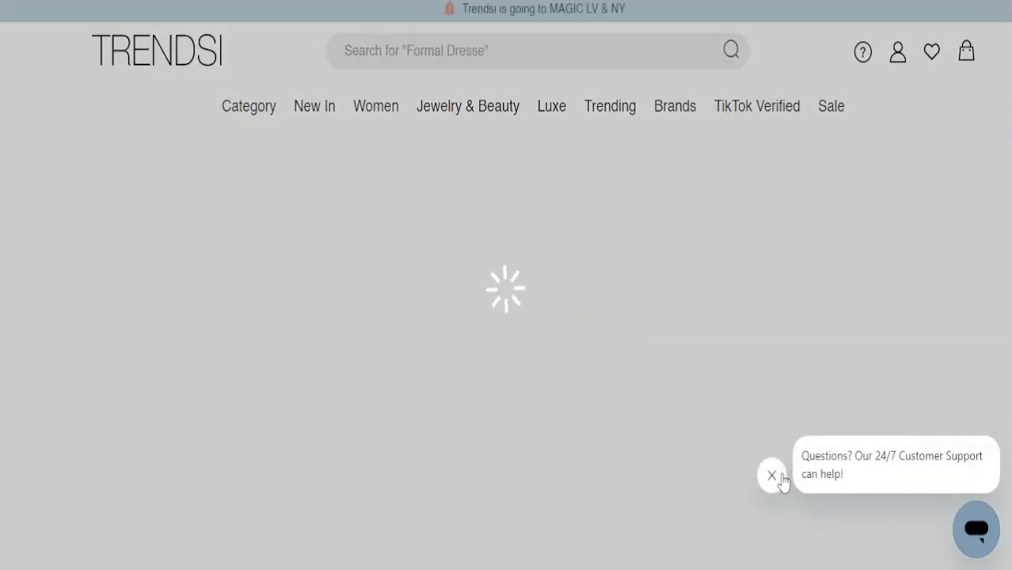
{"action": "left_click", "coordinate": [780, 476]}
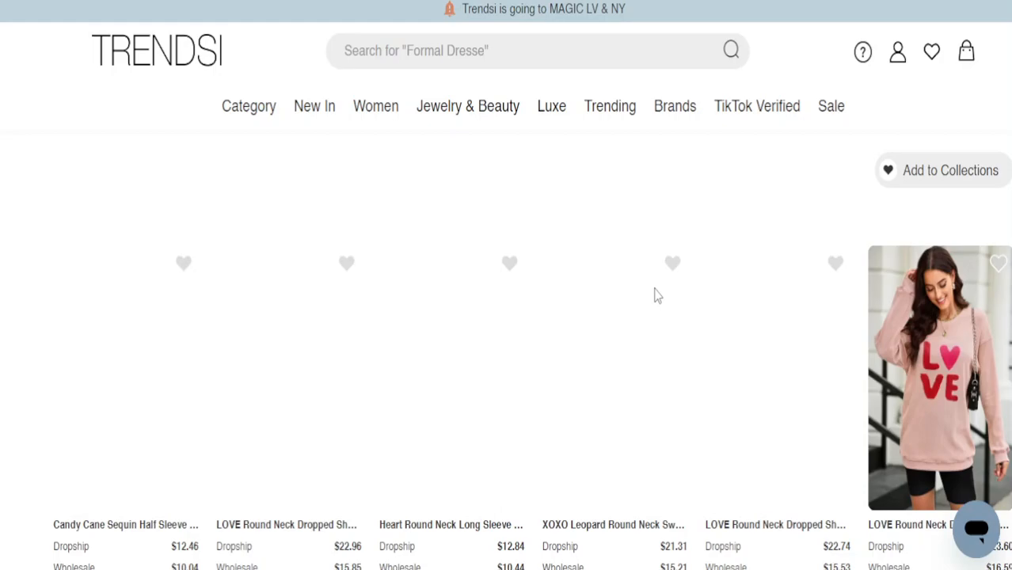
Scroll through the collection's heart and LOVE tops, such as the Lip V-Neck Drop Shoulder Sweater
{"action": "scroll", "coordinate": [656, 295], "scroll_direction": "down", "scroll_amount": 3}
{"action": "scroll", "coordinate": [656, 295], "scroll_direction": "down", "scroll_amount": 3}
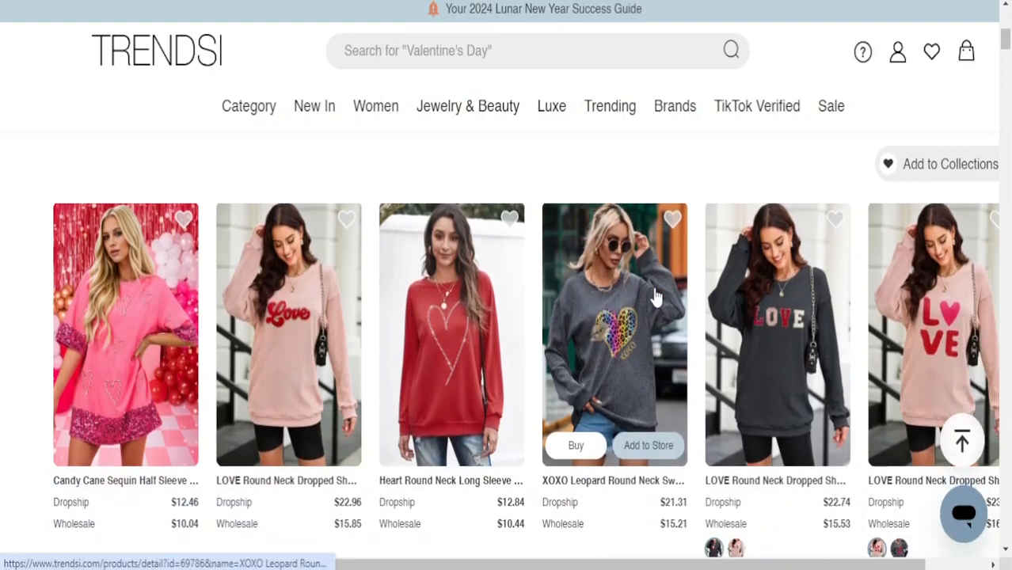
{"action": "scroll", "coordinate": [655, 295], "scroll_direction": "down", "scroll_amount": 1}
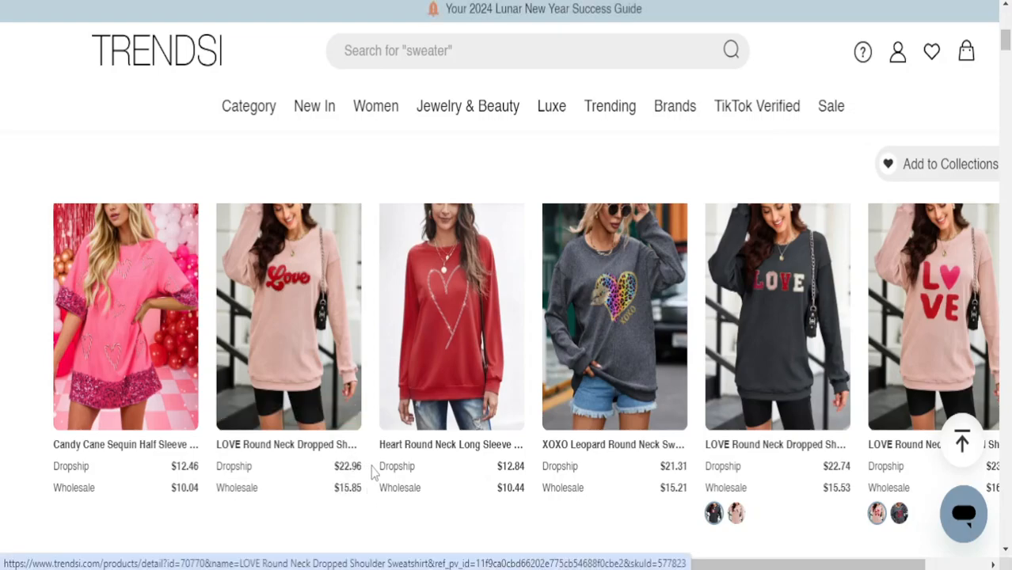
{"action": "scroll", "coordinate": [780, 325], "scroll_direction": "down", "scroll_amount": 10}
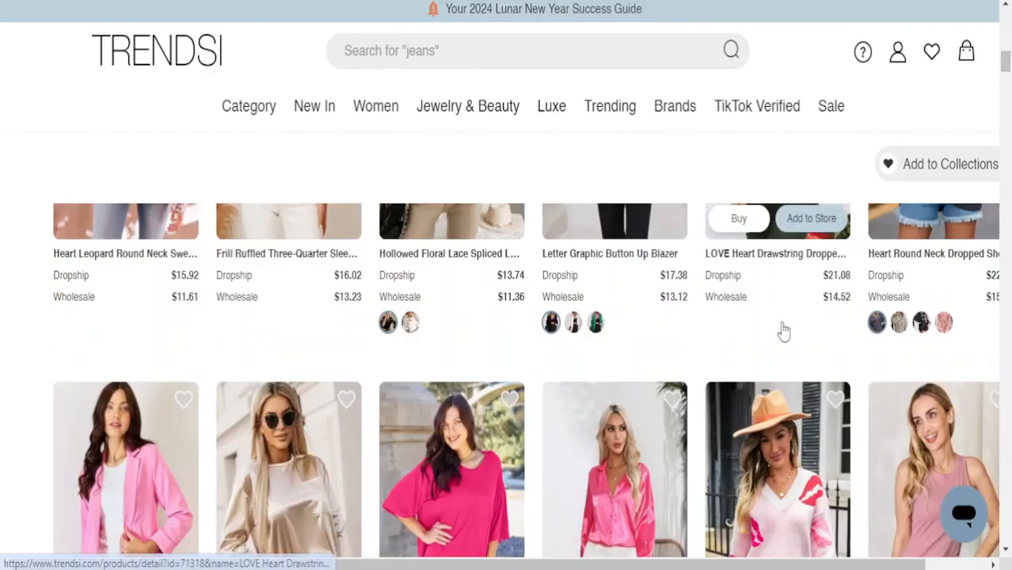
{"action": "scroll", "coordinate": [783, 331], "scroll_direction": "down", "scroll_amount": 2}
{"action": "scroll", "coordinate": [788, 330], "scroll_direction": "down", "scroll_amount": 2}
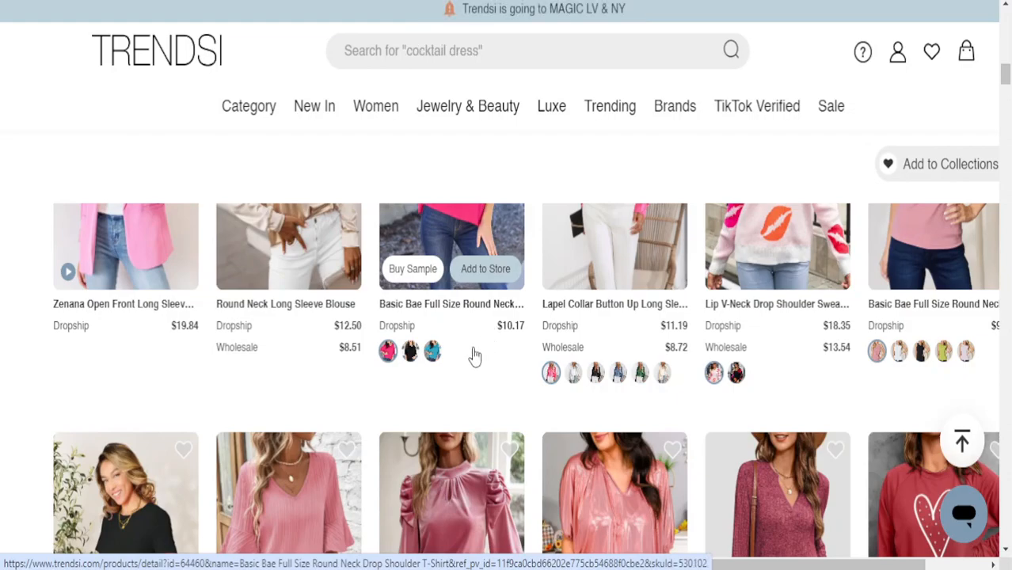
{"action": "scroll", "coordinate": [473, 357], "scroll_direction": "down", "scroll_amount": 7}
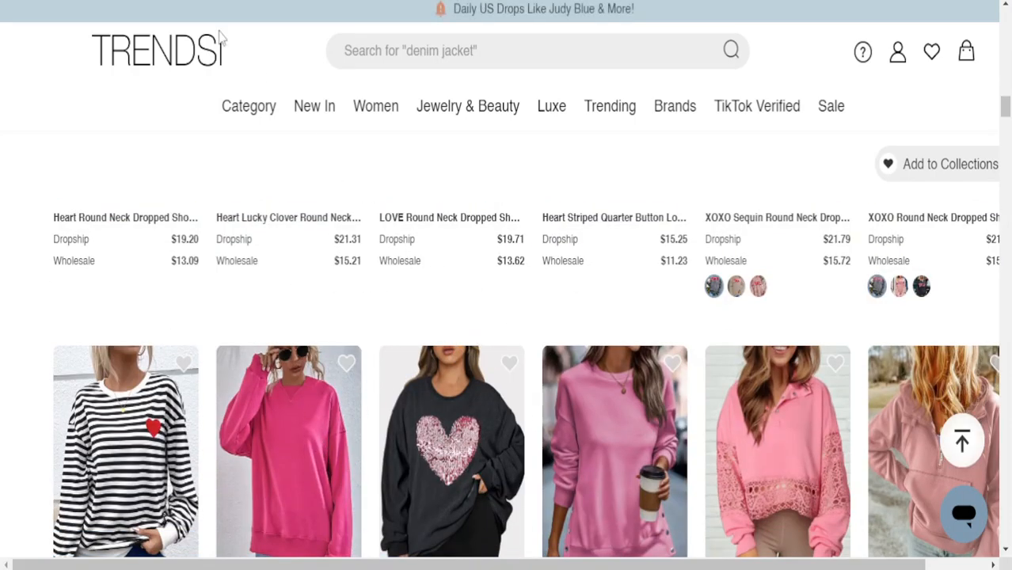
Return home via the TRENDSI logo, look over the navigation menus, and focus the search box
{"action": "left_click", "coordinate": [193, 53]}
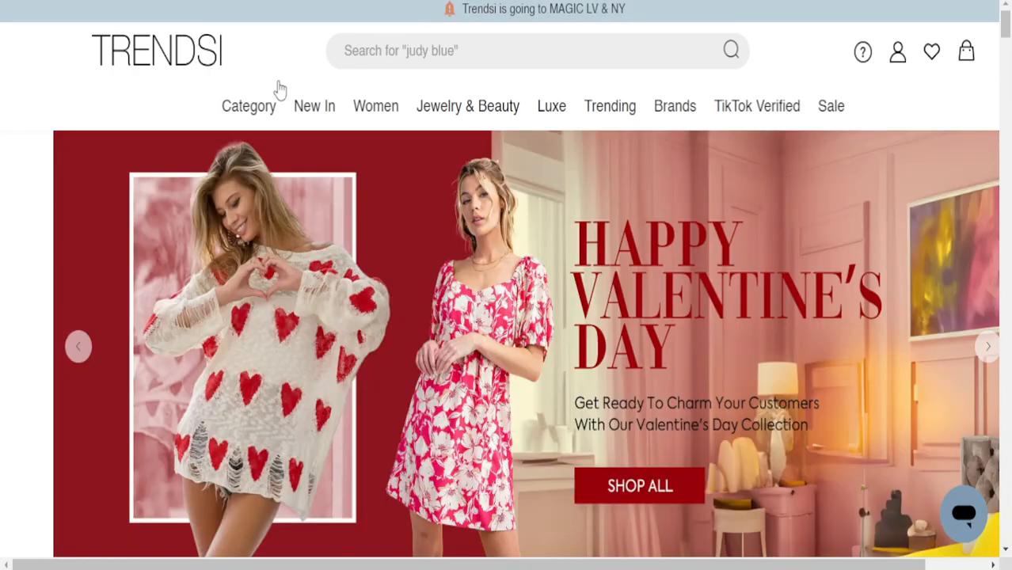
{"action": "scroll", "coordinate": [464, 238], "scroll_direction": "down", "scroll_amount": 5}
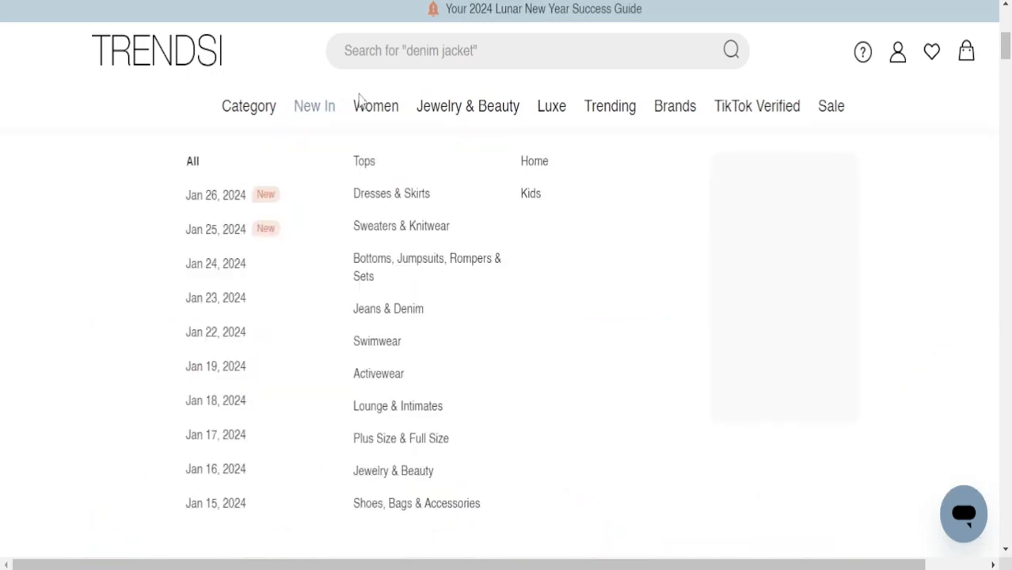
{"action": "mouse_move", "coordinate": [443, 116]}
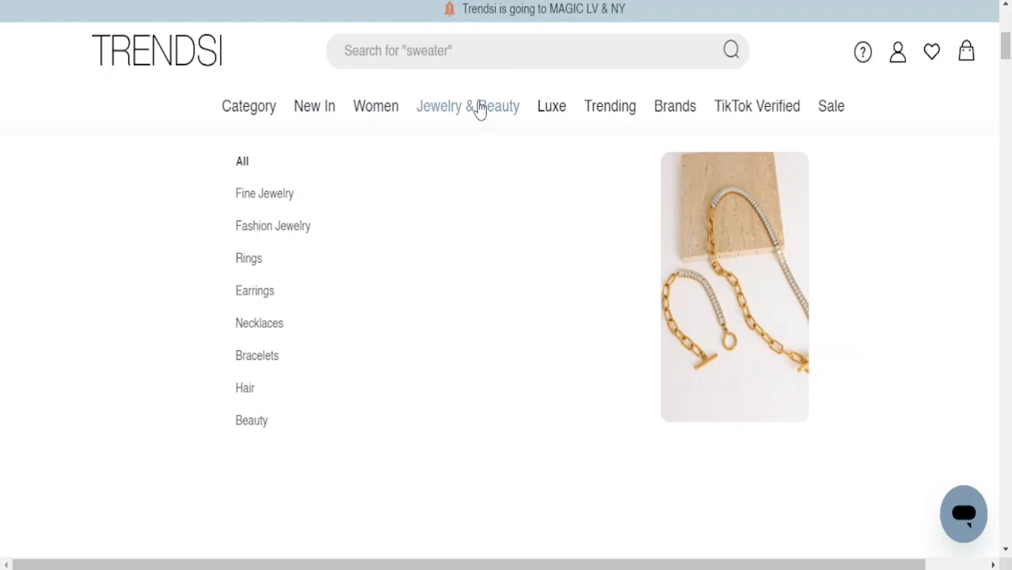
{"action": "mouse_move", "coordinate": [697, 116]}
{"action": "mouse_move", "coordinate": [608, 121]}
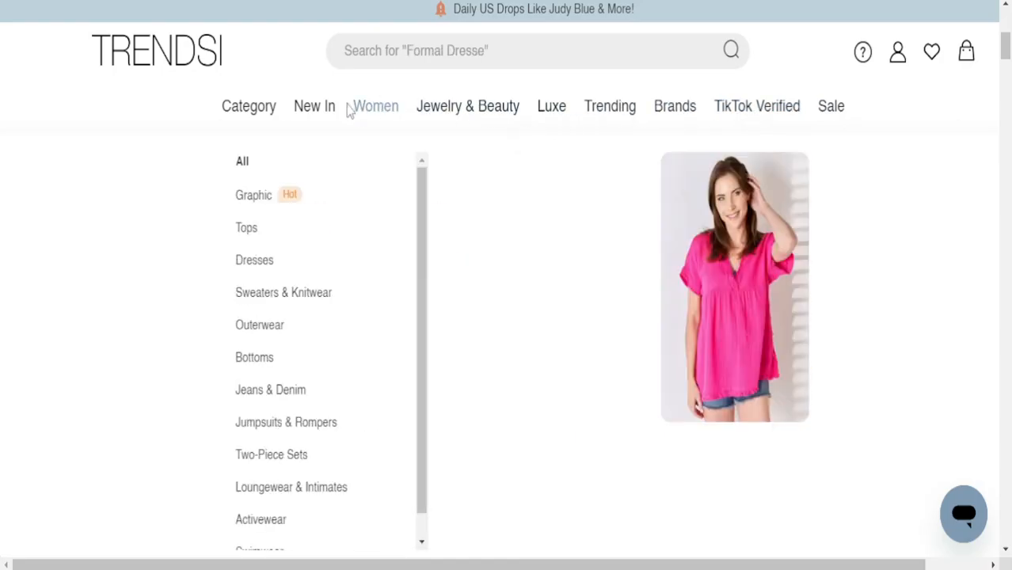
{"action": "mouse_move", "coordinate": [305, 107]}
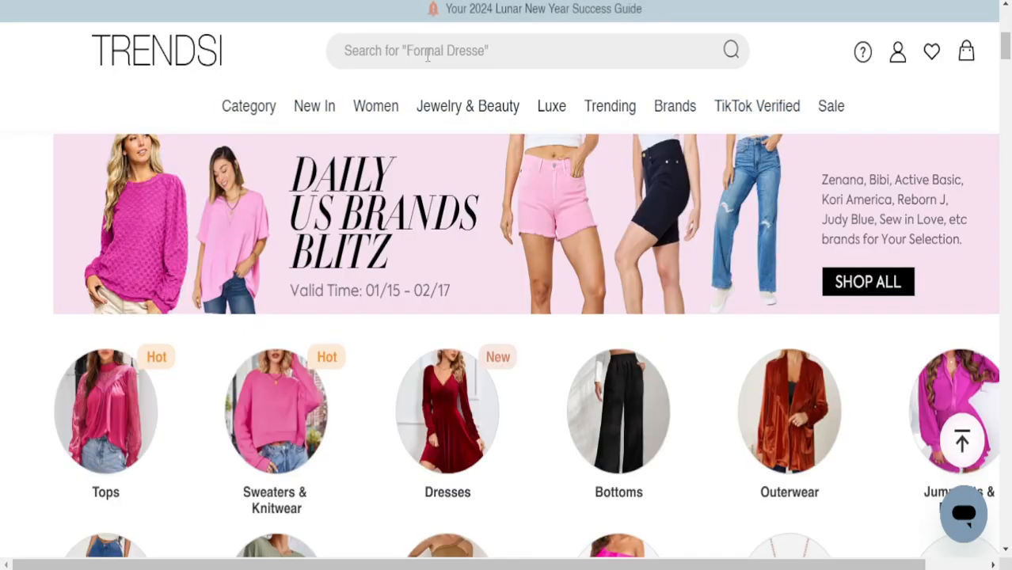
{"action": "left_click", "coordinate": [428, 51]}
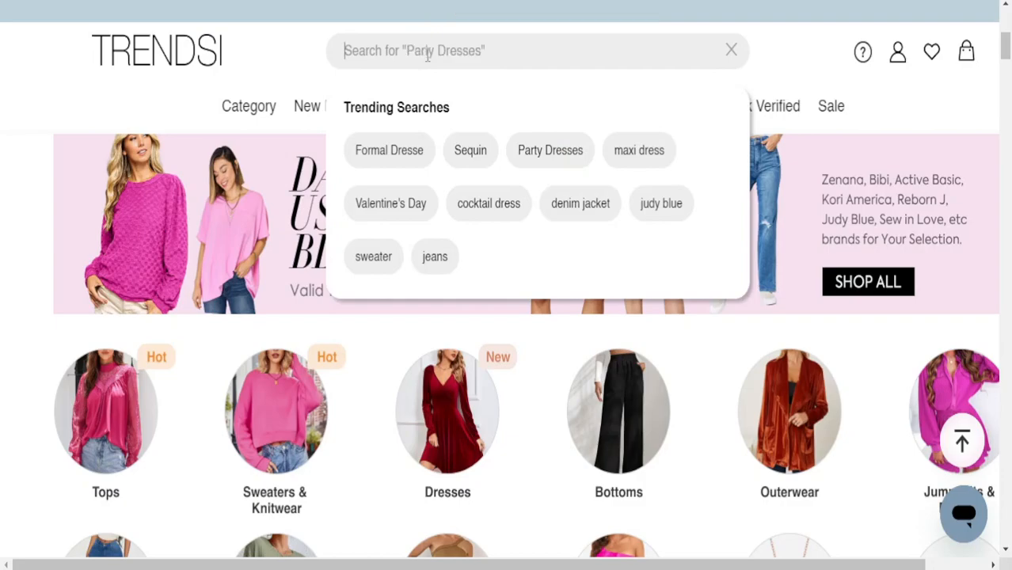
Search the catalog for 'men' and scroll through the 27 results
{"action": "type", "text": "men"}
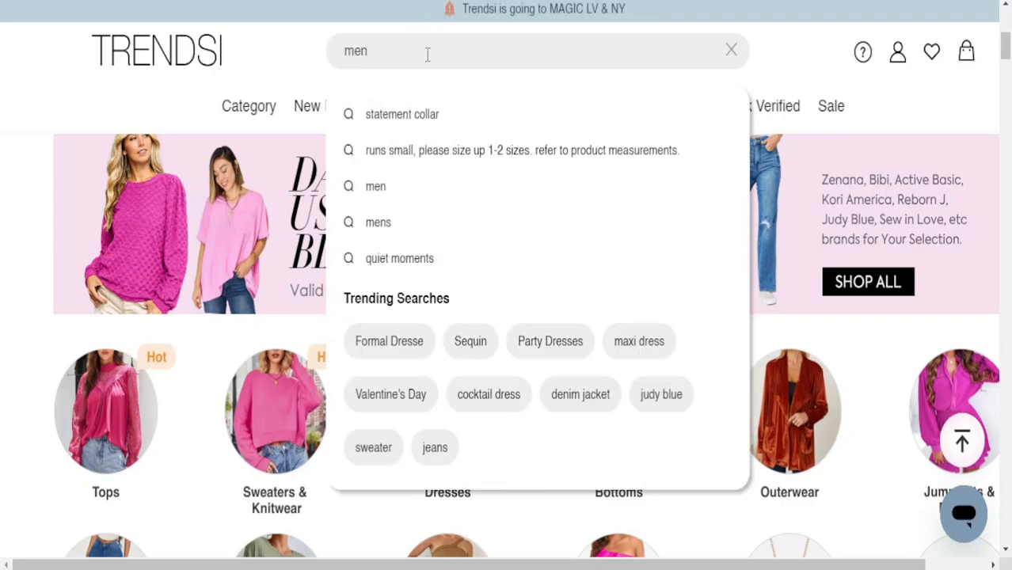
{"action": "key", "text": "Return"}
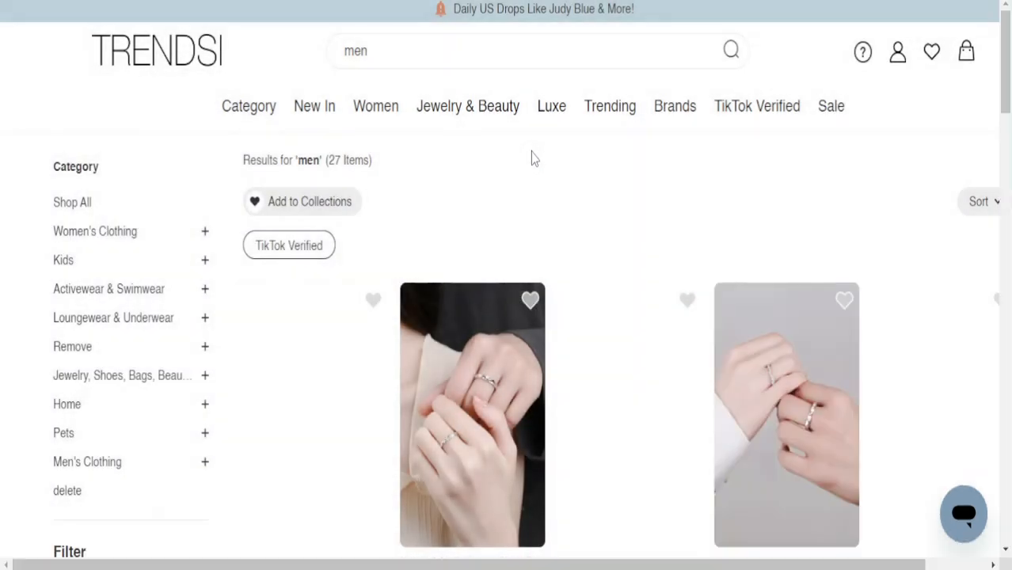
{"action": "scroll", "coordinate": [547, 162], "scroll_direction": "down", "scroll_amount": 2}
{"action": "scroll", "coordinate": [548, 174], "scroll_direction": "down", "scroll_amount": 8}
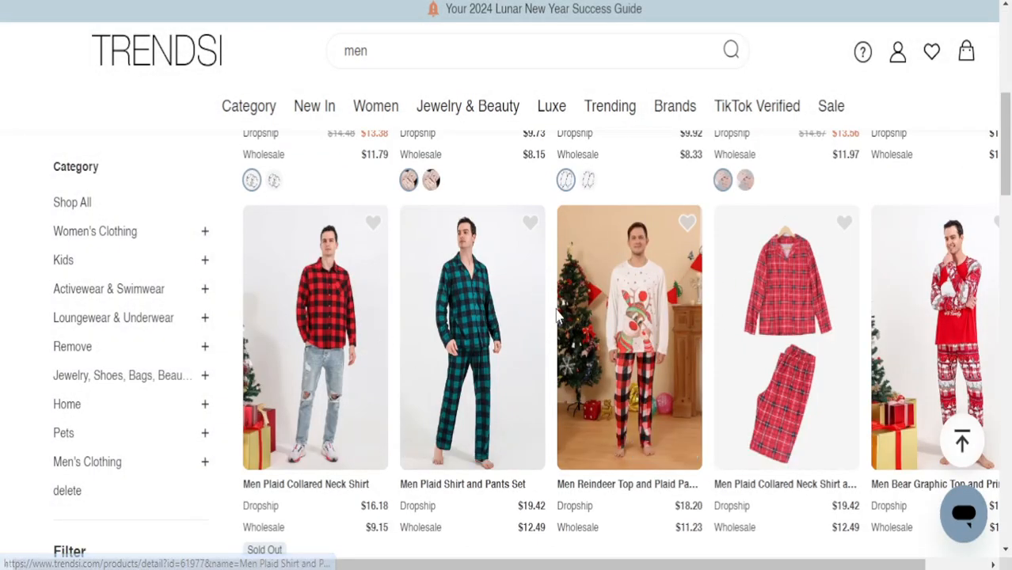
{"action": "scroll", "coordinate": [538, 321], "scroll_direction": "down", "scroll_amount": 5}
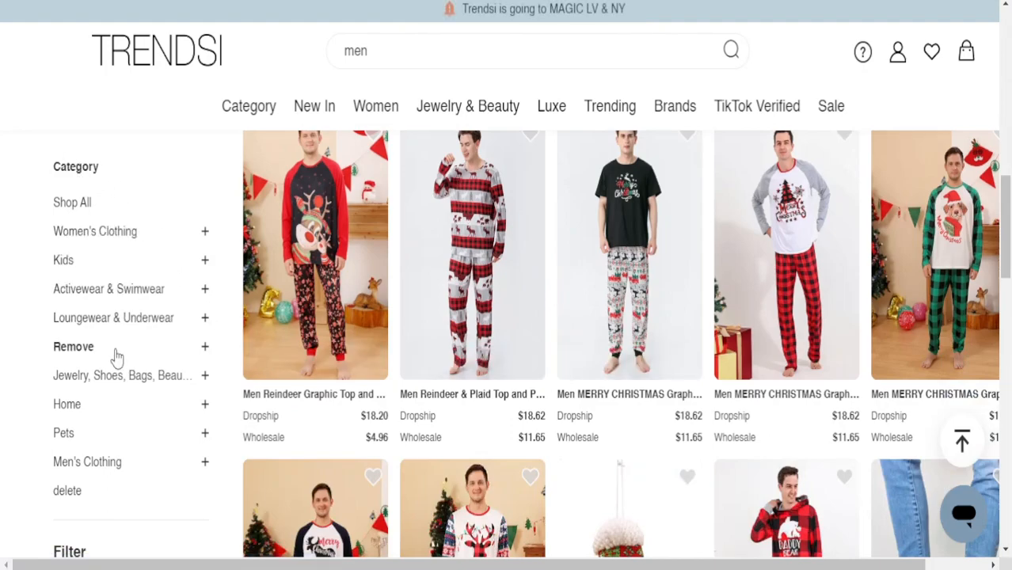
{"action": "left_click", "coordinate": [130, 292]}
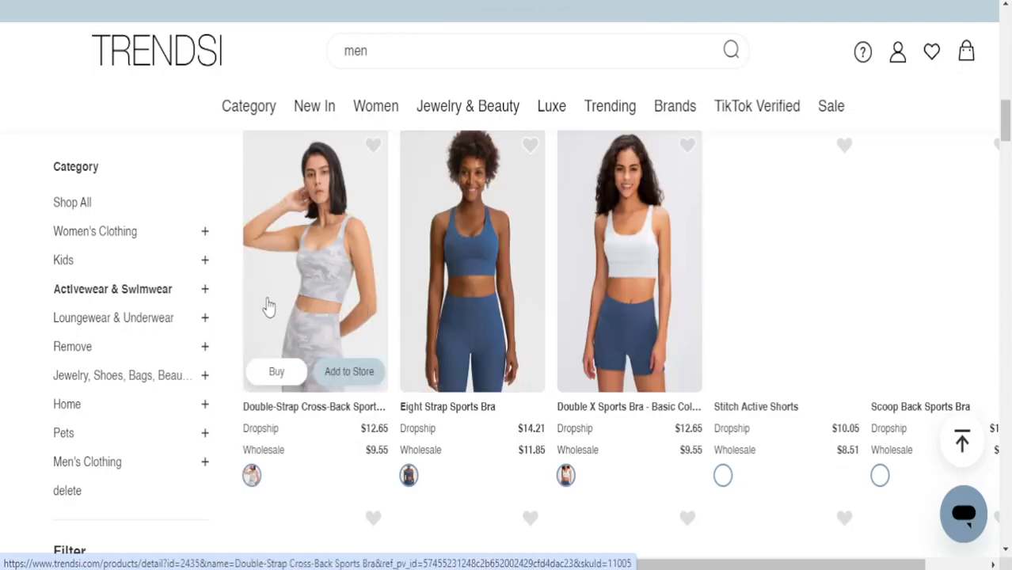
{"action": "scroll", "coordinate": [309, 281], "scroll_direction": "down", "scroll_amount": 5}
{"action": "scroll", "coordinate": [354, 289], "scroll_direction": "down", "scroll_amount": 5}
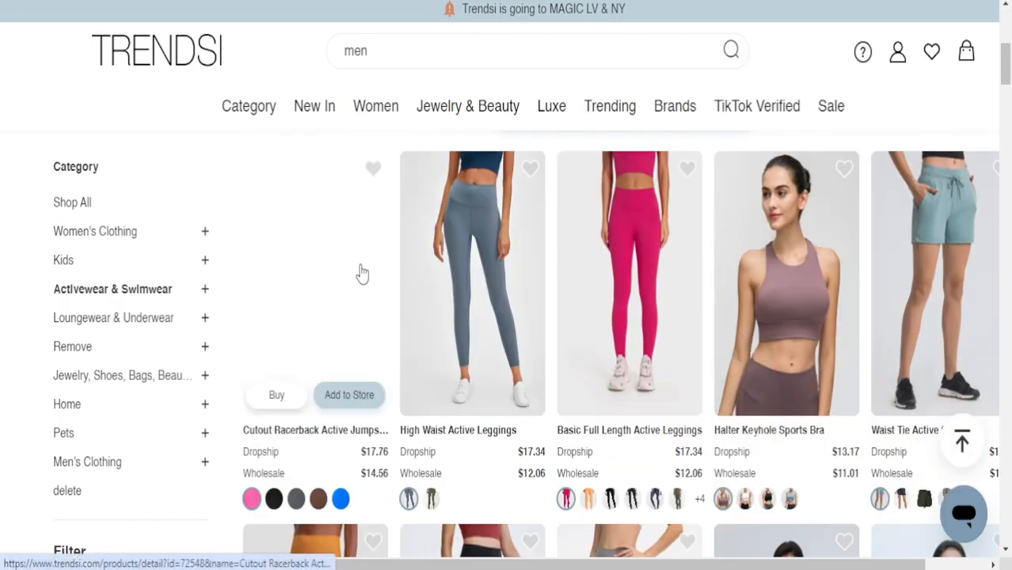
{"action": "scroll", "coordinate": [602, 209], "scroll_direction": "down", "scroll_amount": 10}
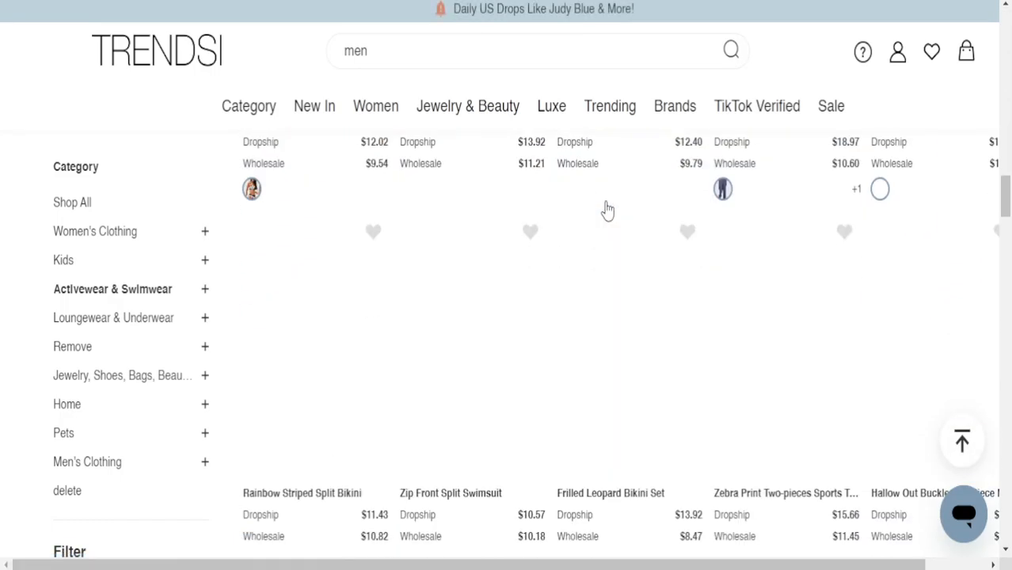
{"action": "scroll", "coordinate": [606, 210], "scroll_direction": "down", "scroll_amount": 3}
{"action": "scroll", "coordinate": [87, 392], "scroll_direction": "down", "scroll_amount": 5}
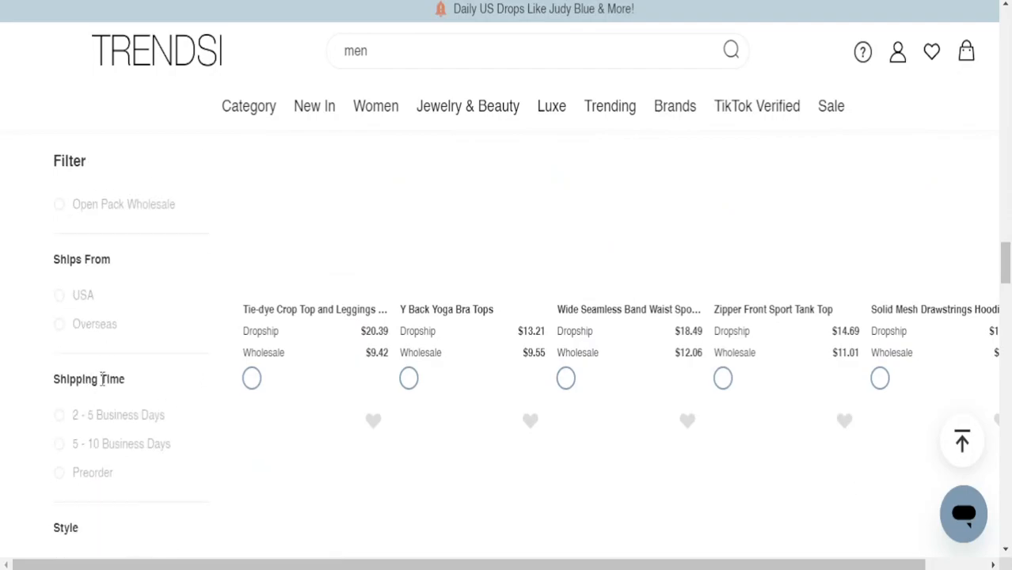
{"action": "scroll", "coordinate": [112, 359], "scroll_direction": "up", "scroll_amount": 5}
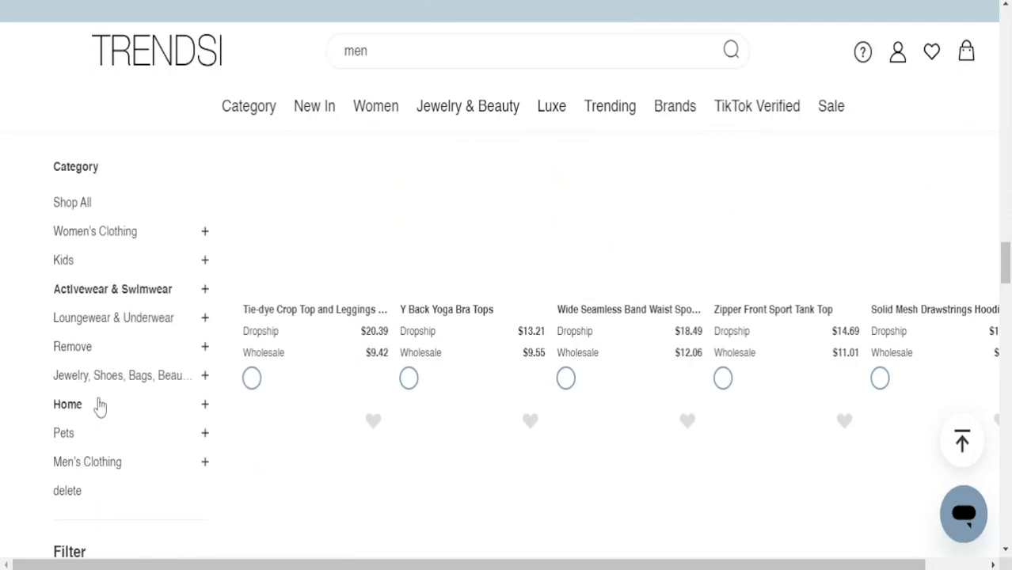
{"action": "scroll", "coordinate": [111, 392], "scroll_direction": "down", "scroll_amount": 8}
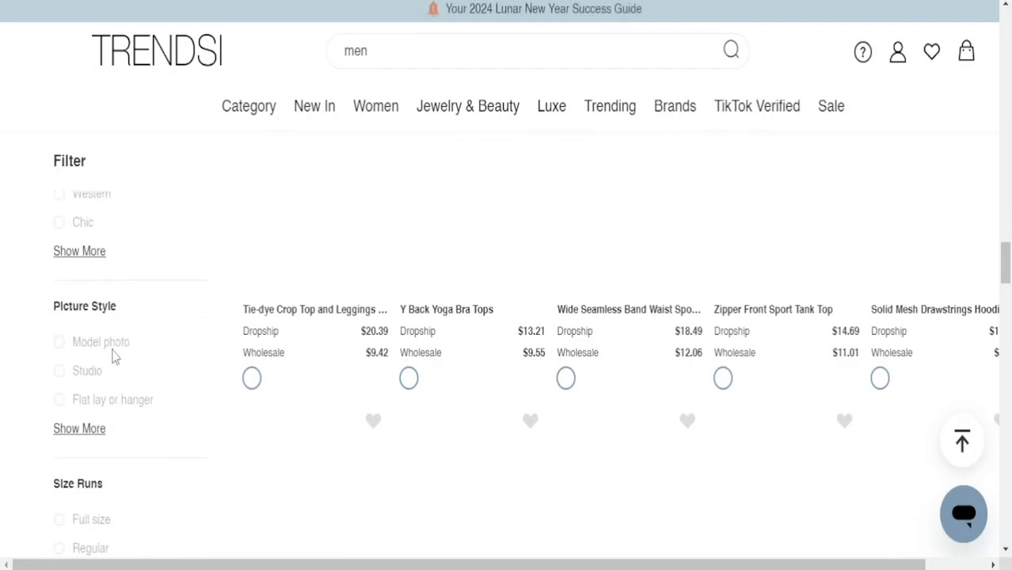
{"action": "scroll", "coordinate": [475, 261], "scroll_direction": "down", "scroll_amount": 10}
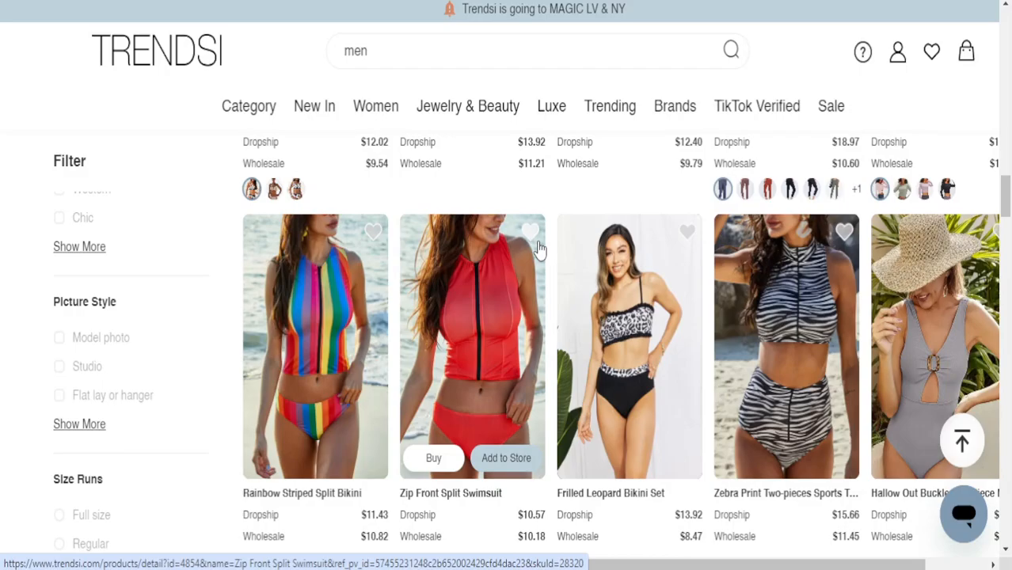
{"action": "scroll", "coordinate": [547, 253], "scroll_direction": "down", "scroll_amount": 8}
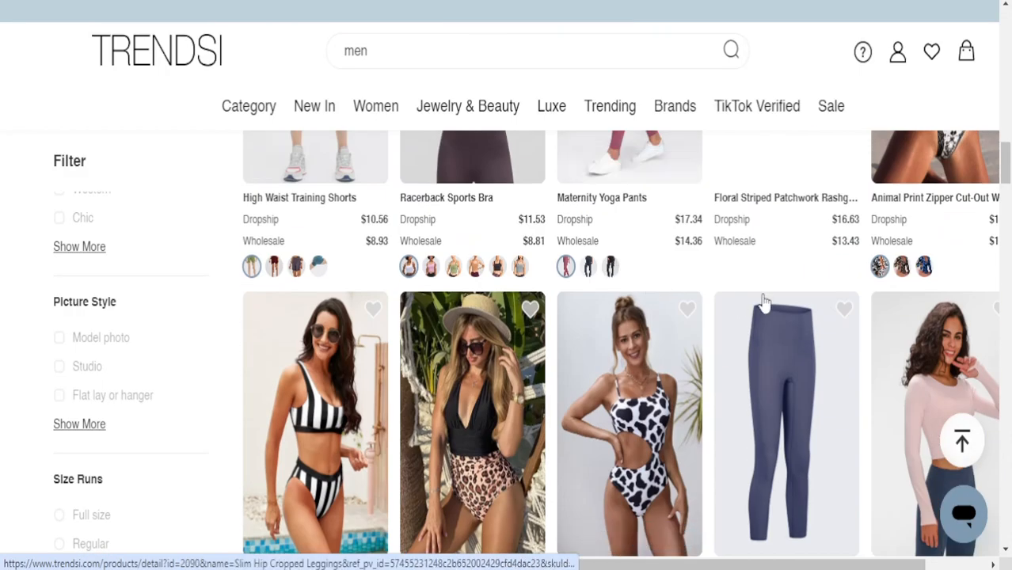
{"action": "scroll", "coordinate": [806, 308], "scroll_direction": "up", "scroll_amount": 8}
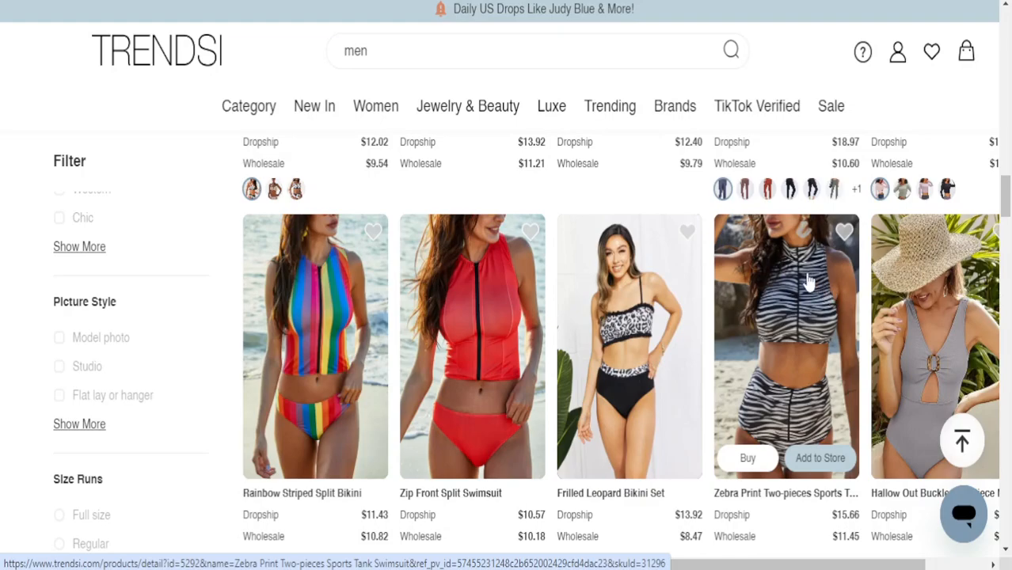
{"action": "scroll", "coordinate": [804, 281], "scroll_direction": "down", "scroll_amount": 8}
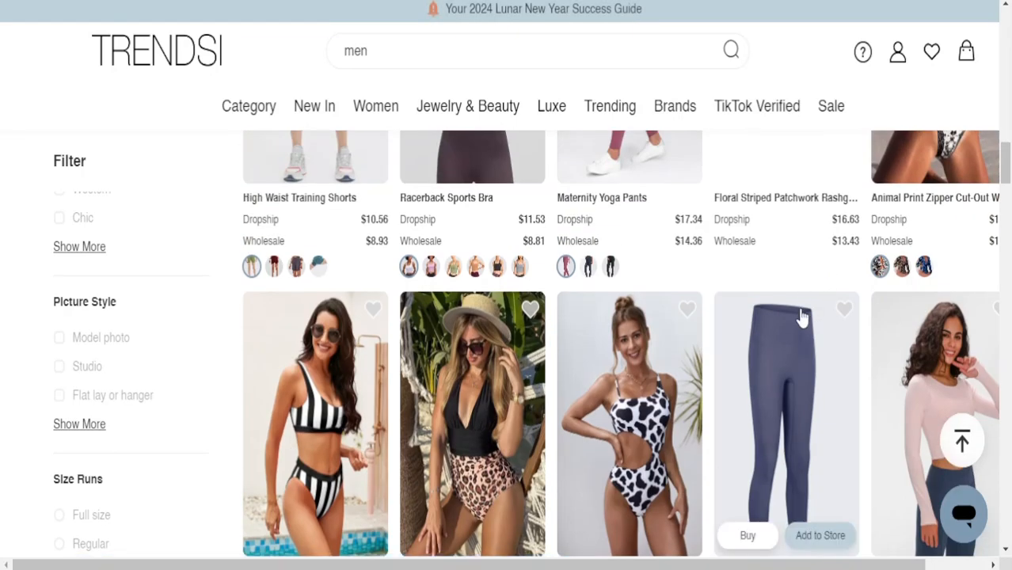
{"action": "scroll", "coordinate": [122, 332], "scroll_direction": "up", "scroll_amount": 5}
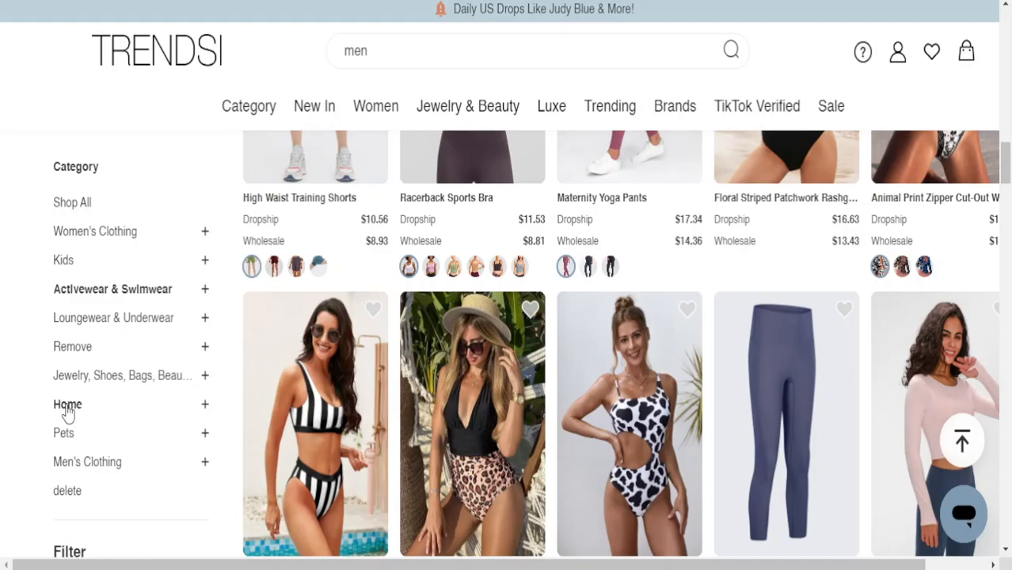
Filter the results to Men's Clothing and view the recent and trending searches
{"action": "left_click", "coordinate": [115, 467]}
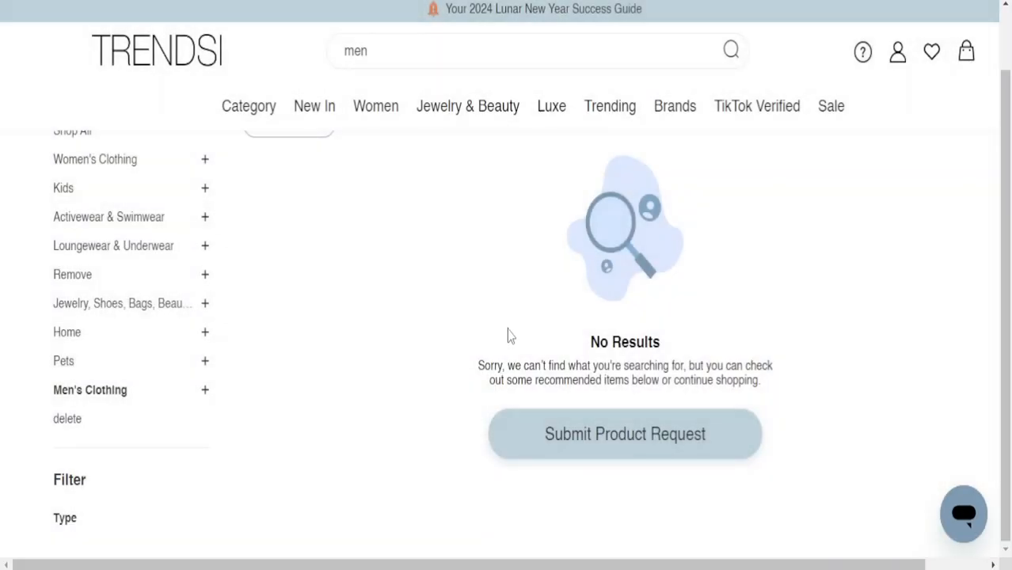
{"action": "left_click", "coordinate": [464, 56]}
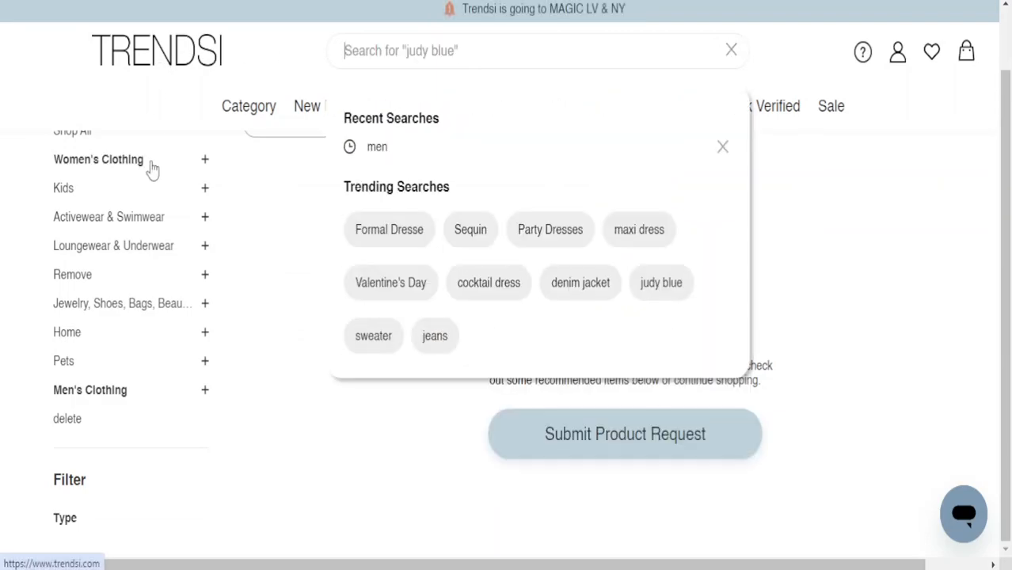
{"action": "scroll", "coordinate": [155, 206], "scroll_direction": "up", "scroll_amount": 2}
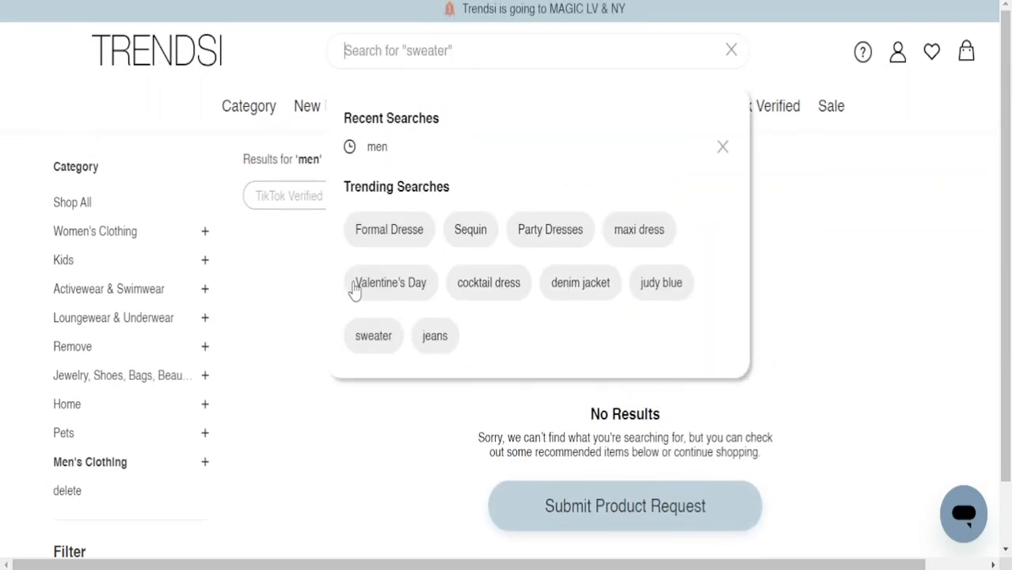
Reapply the Men's Clothing filter, then open the Category list of Tops, Dresses and Swimwear
{"action": "left_click", "coordinate": [111, 462]}
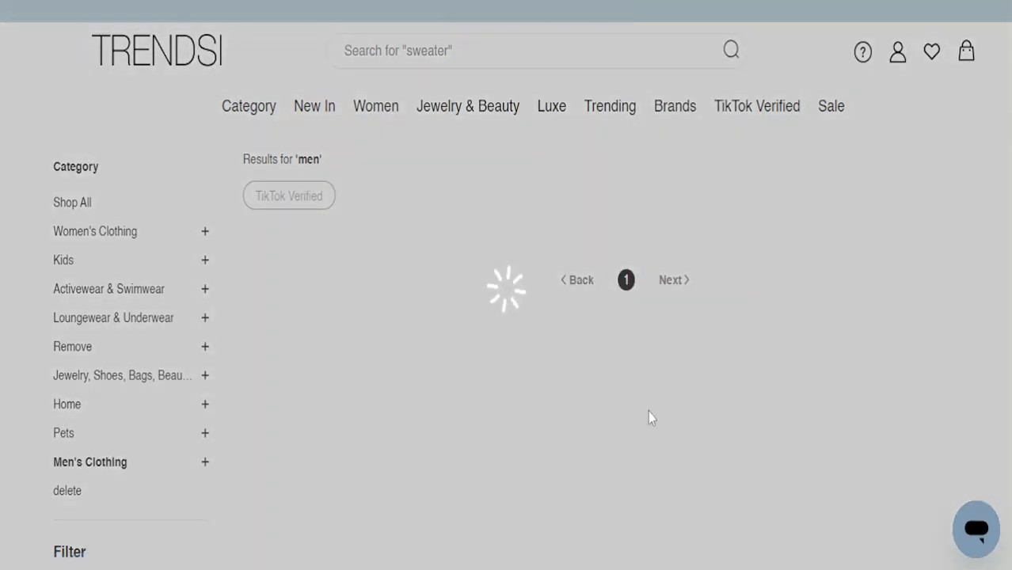
{"action": "scroll", "coordinate": [633, 443], "scroll_direction": "down", "scroll_amount": 1}
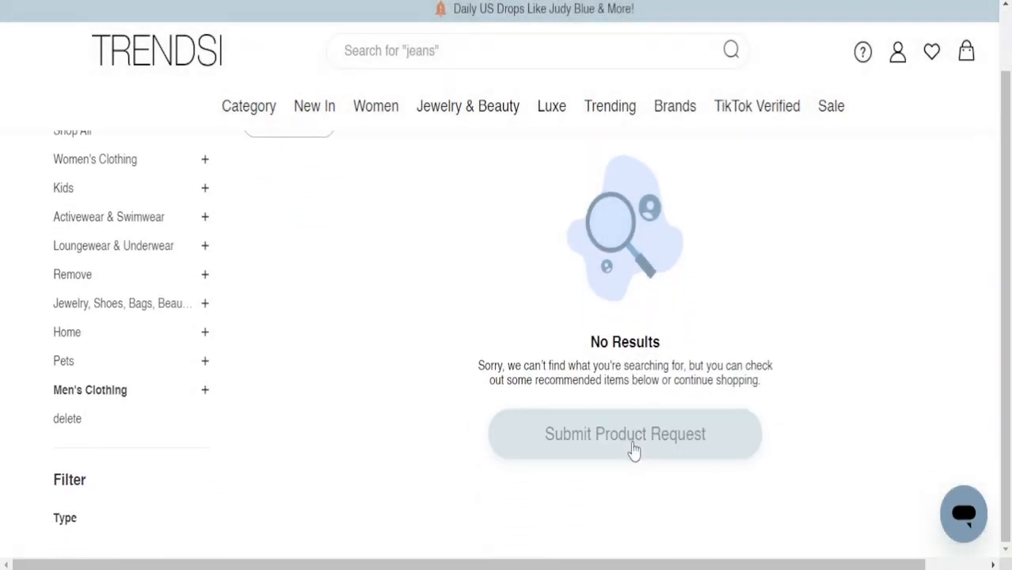
{"action": "scroll", "coordinate": [414, 323], "scroll_direction": "up", "scroll_amount": 1}
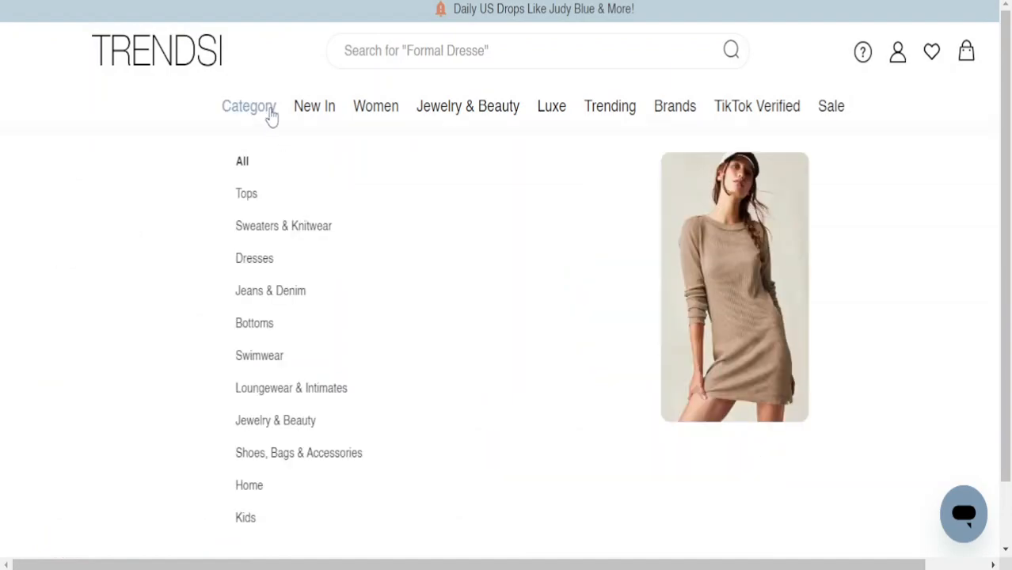
{"action": "left_click", "coordinate": [269, 110]}
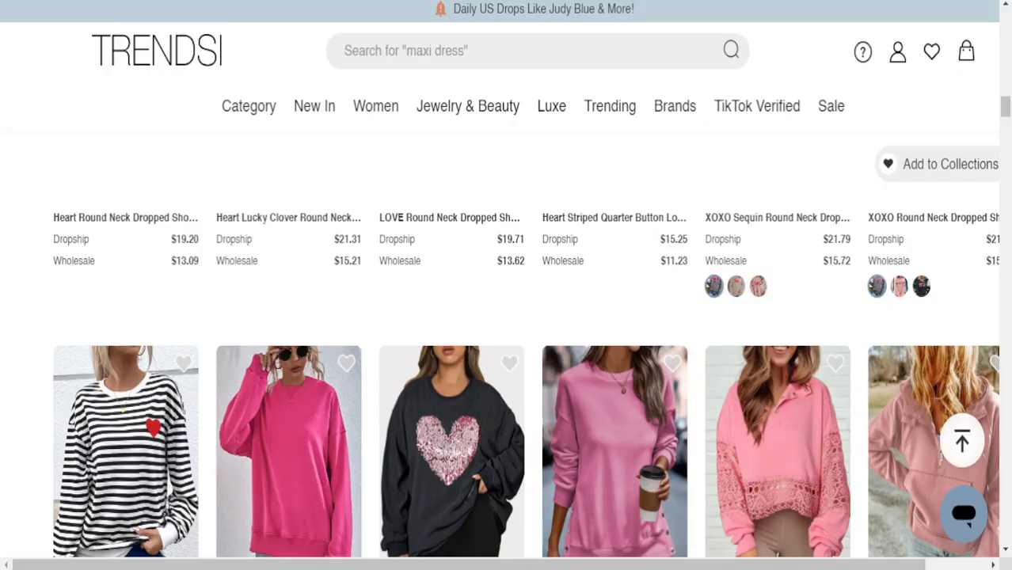
Search Google for 'trendsi prcing' and open Trendsi's Price Rules help article
{"action": "key", "text": "ctrl+l"}
{"action": "type", "text": "trendsi"}
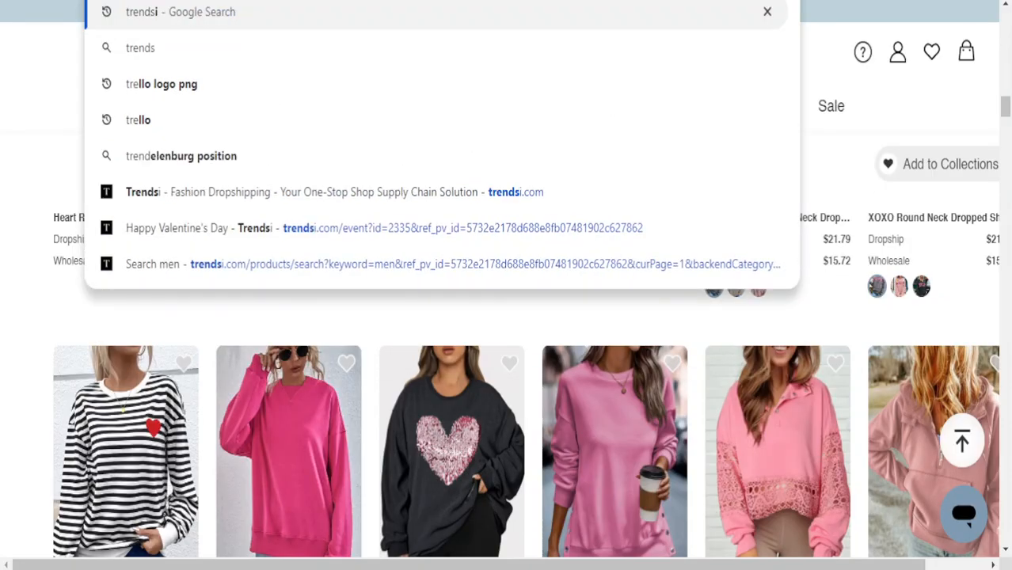
{"action": "type", "text": " prcing"}
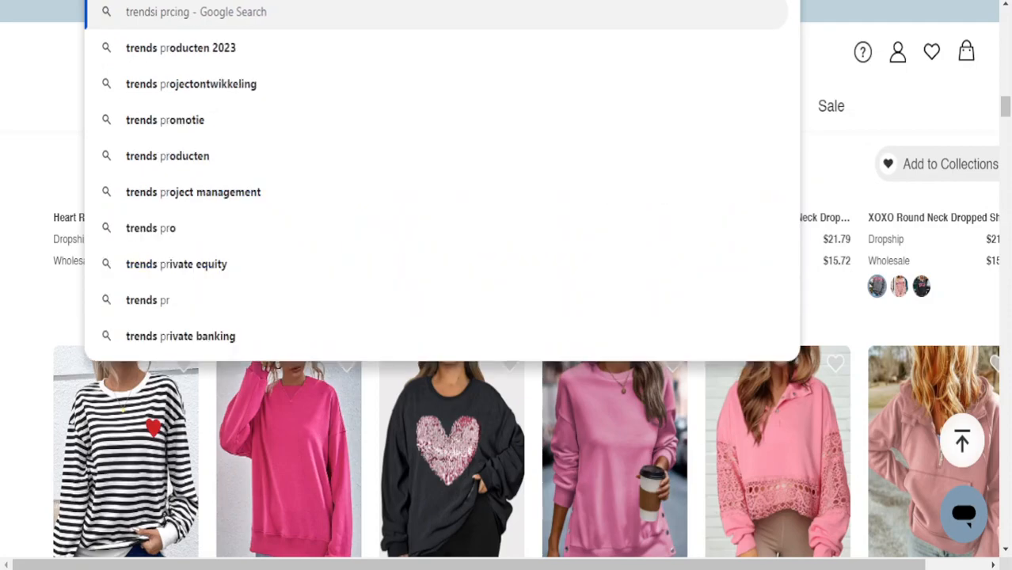
{"action": "key", "text": "Return"}
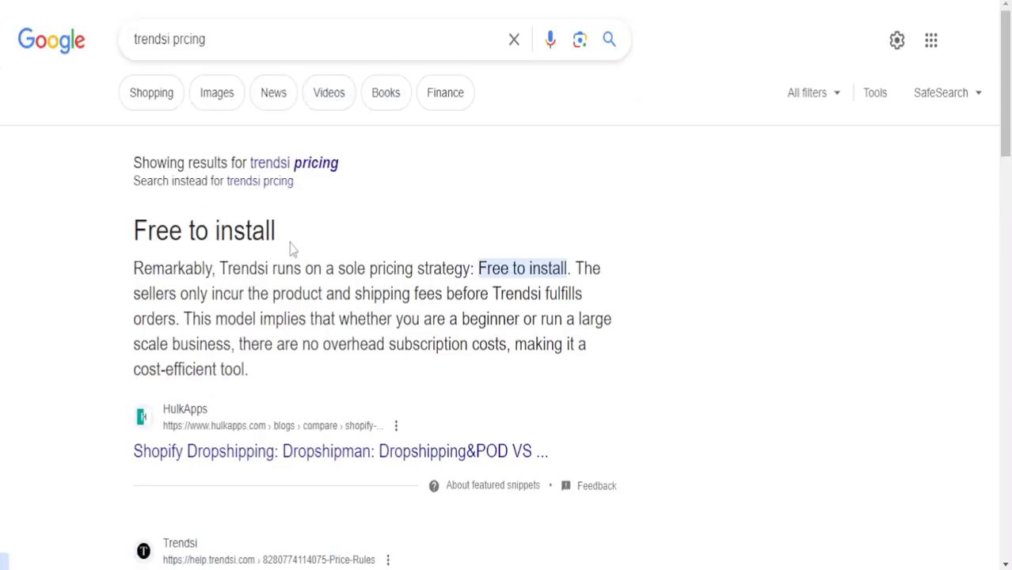
{"action": "scroll", "coordinate": [320, 431], "scroll_direction": "down", "scroll_amount": 5}
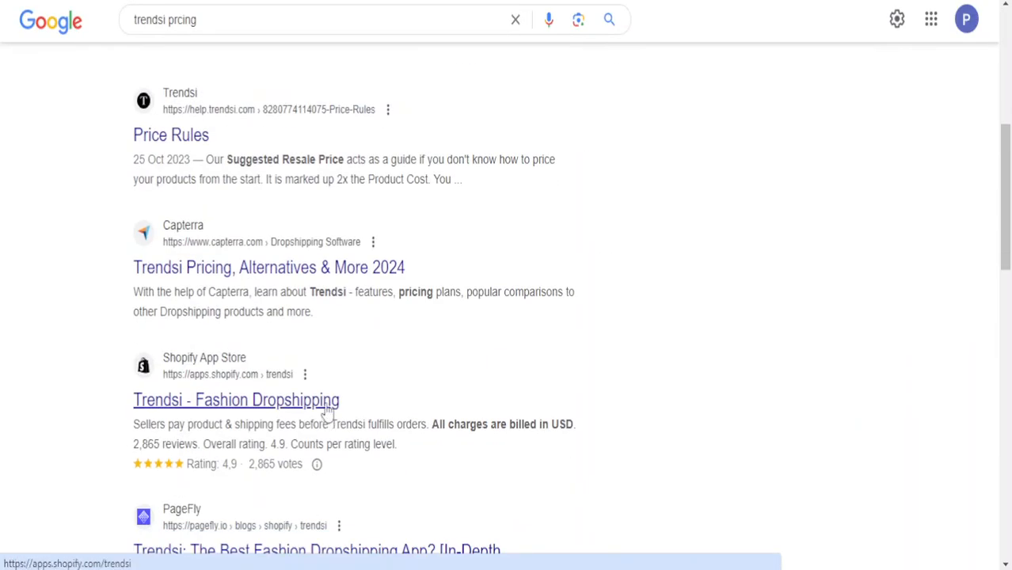
{"action": "left_click", "coordinate": [186, 149]}
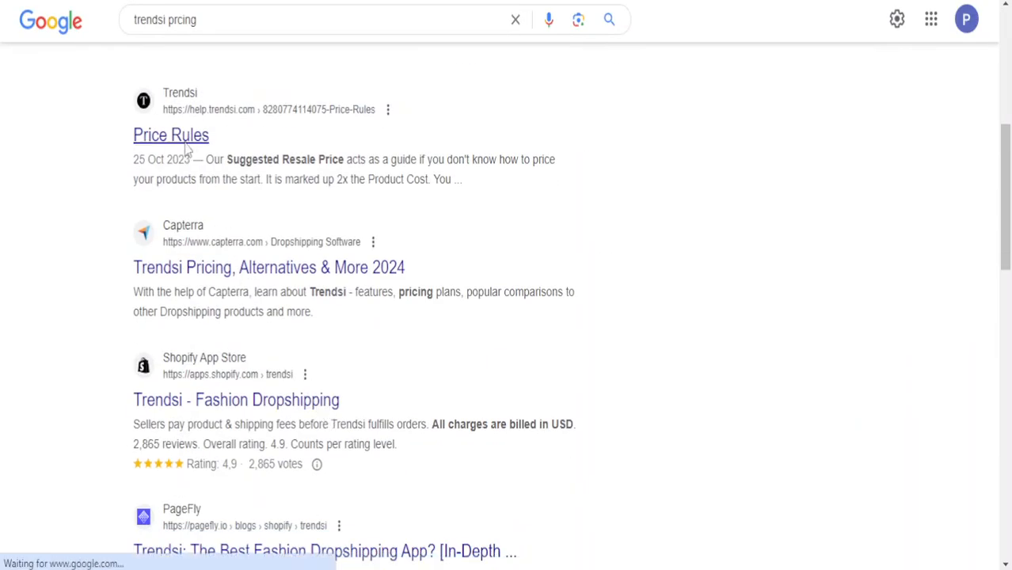
Read the Price Rules article to its end, then switch back to the Trendsi window
{"action": "scroll", "coordinate": [368, 199], "scroll_direction": "down", "scroll_amount": 5}
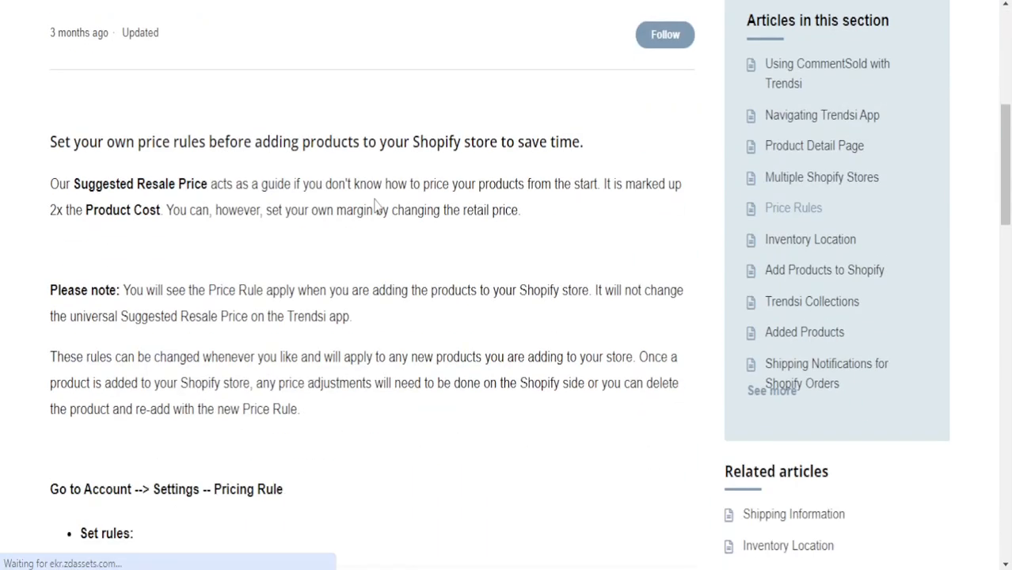
{"action": "scroll", "coordinate": [378, 204], "scroll_direction": "down", "scroll_amount": 5}
{"action": "scroll", "coordinate": [389, 222], "scroll_direction": "down", "scroll_amount": 10}
{"action": "scroll", "coordinate": [393, 235], "scroll_direction": "down", "scroll_amount": 3}
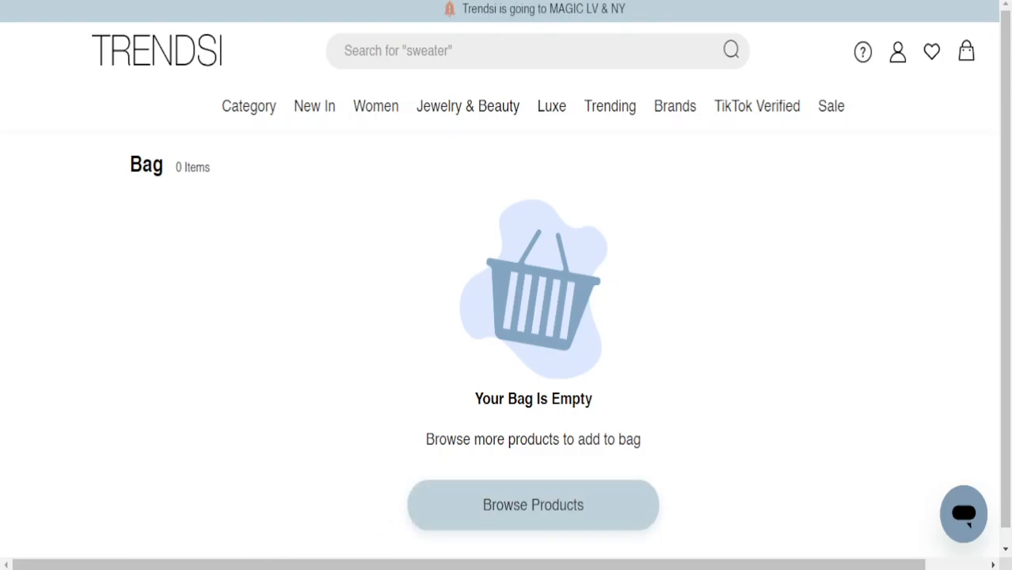
{"action": "key", "text": "alt+Tab"}
{"action": "key", "text": "alt+Tab"}
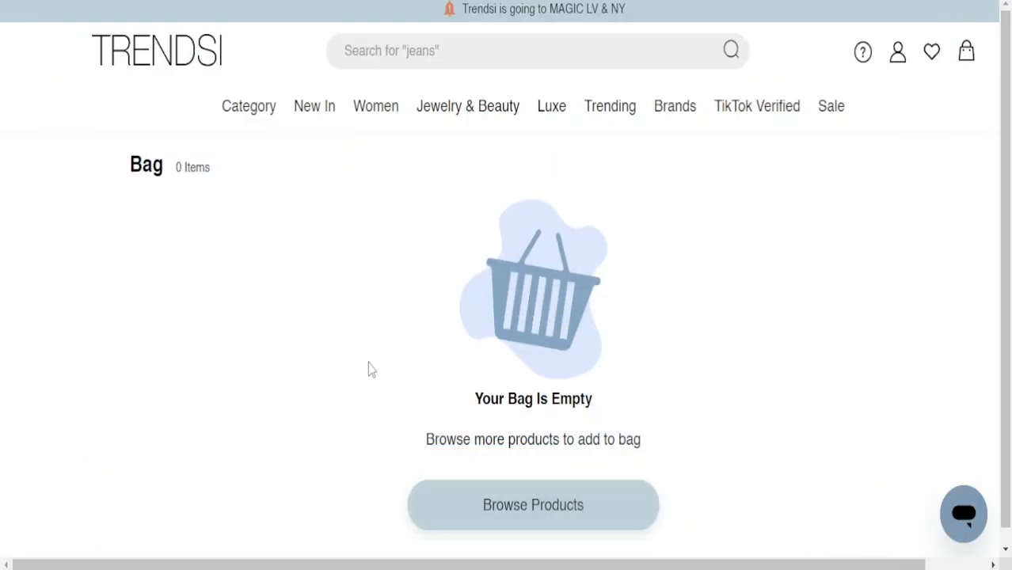